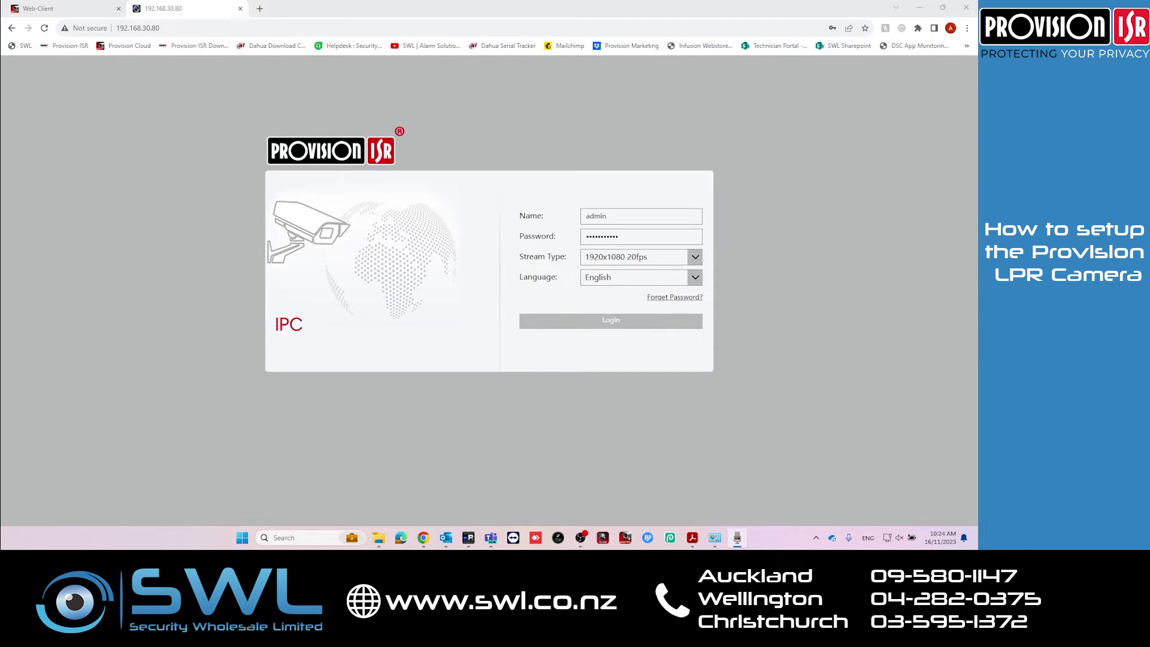
Log in to the camera and open the Config > Image settings page
{"action": "left_click", "coordinate": [582, 325]}
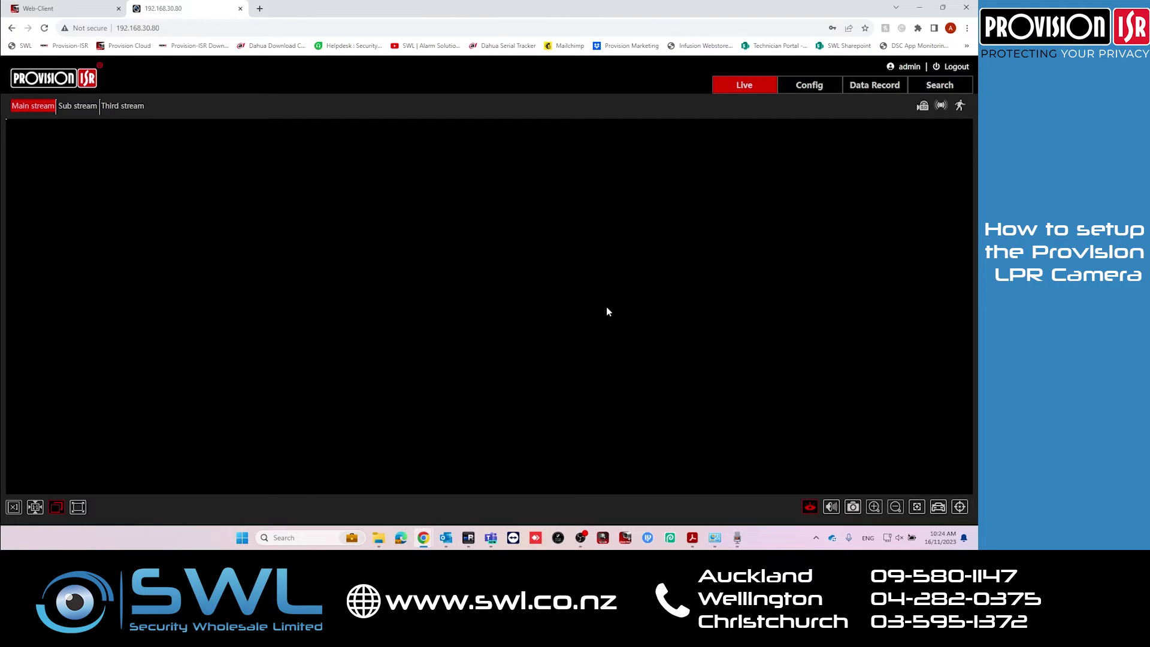
{"action": "left_click", "coordinate": [809, 85]}
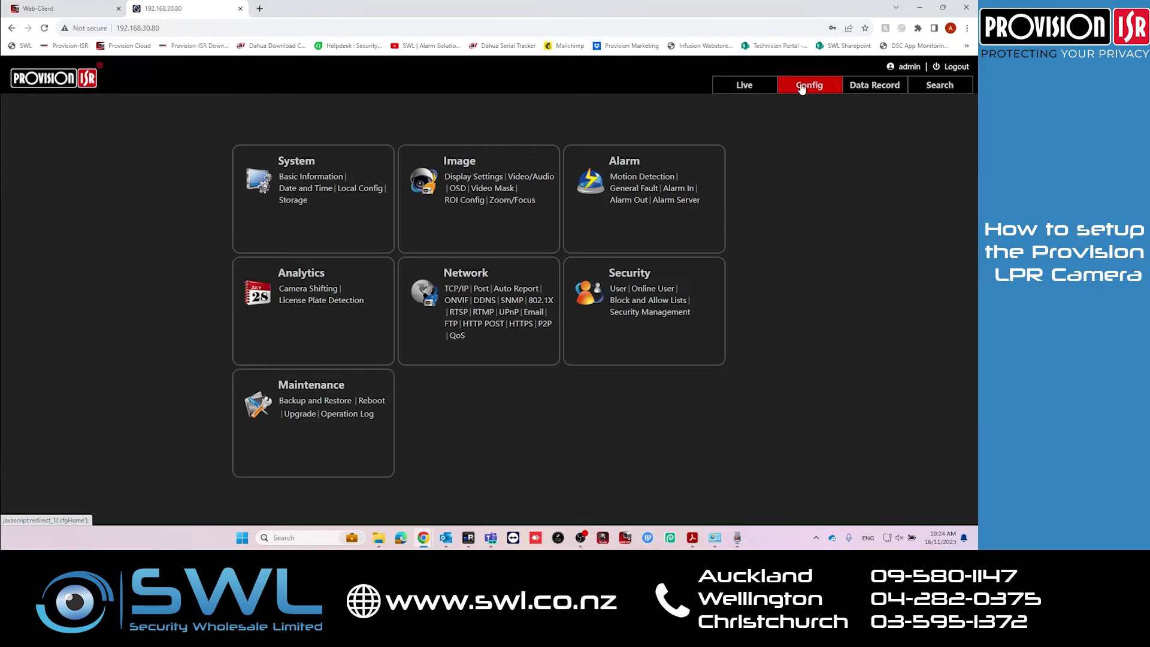
{"action": "left_click", "coordinate": [453, 168]}
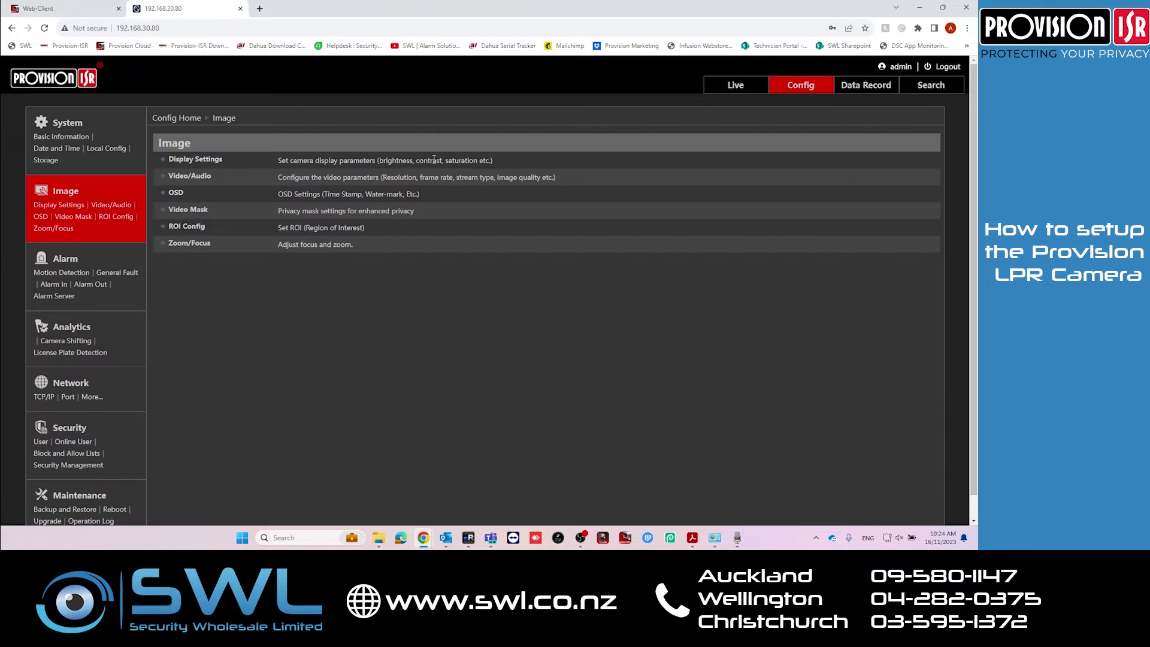
Zoom in until the parked car and its plate fill the frame, then open Display Settings
{"action": "left_click", "coordinate": [180, 245]}
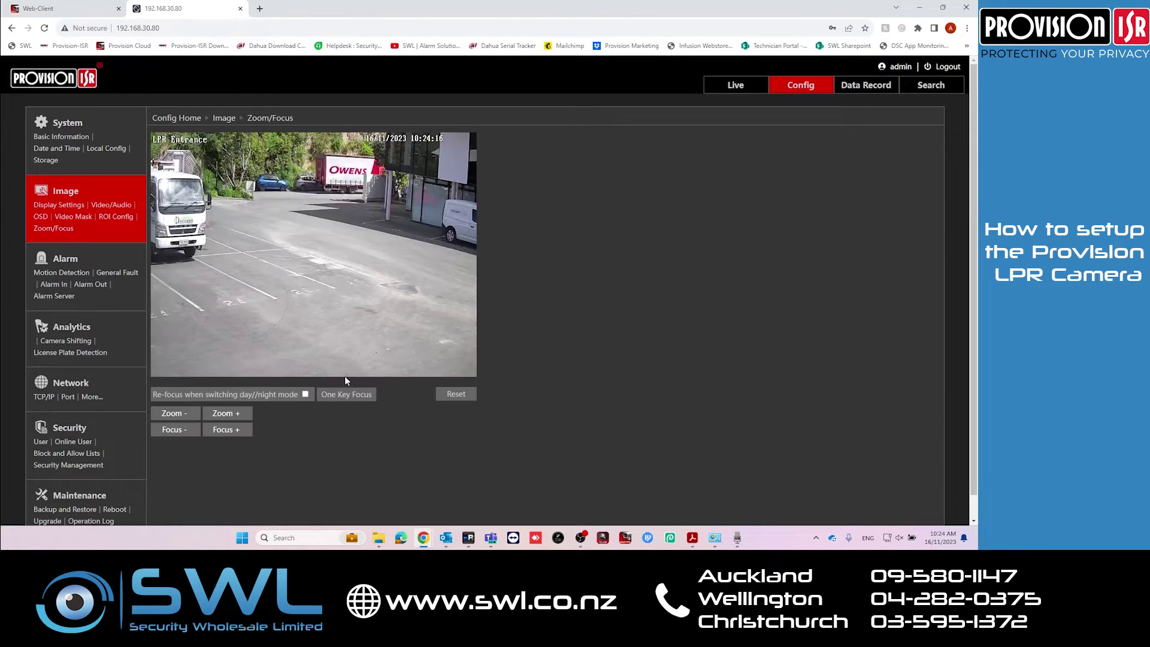
{"action": "left_click", "coordinate": [227, 418]}
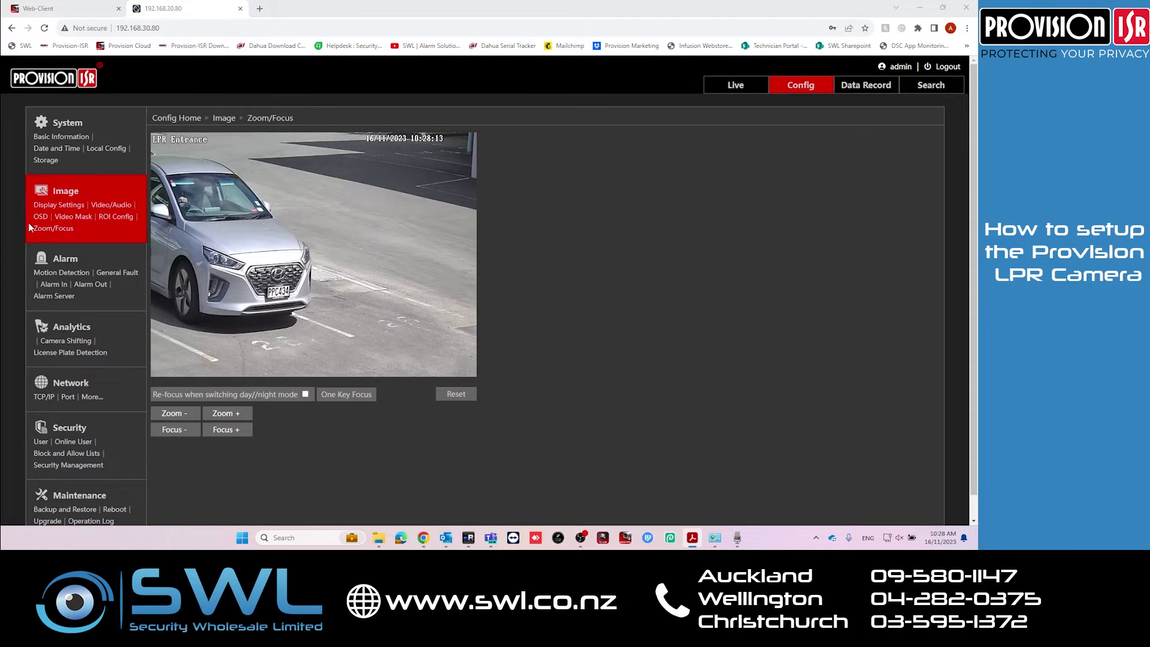
{"action": "left_click", "coordinate": [59, 205]}
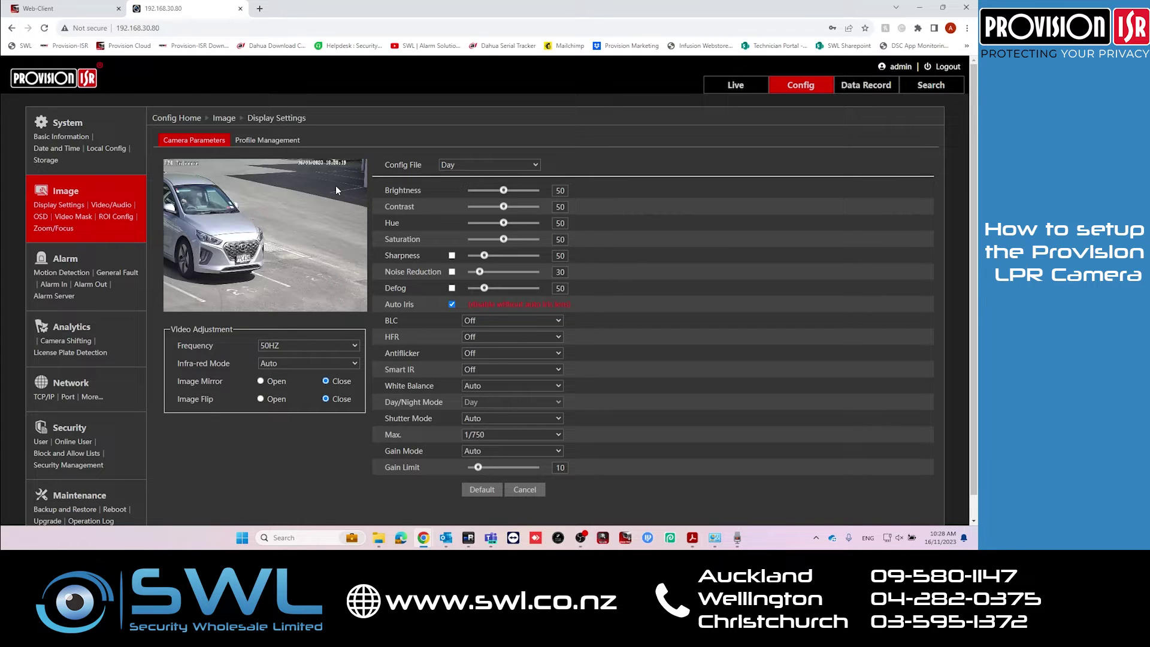
Lower the Day profile brightness to 25 and set the max shutter to 1/500
{"action": "left_click_drag", "start_coordinate": [503, 191], "coordinate": [488, 190]}
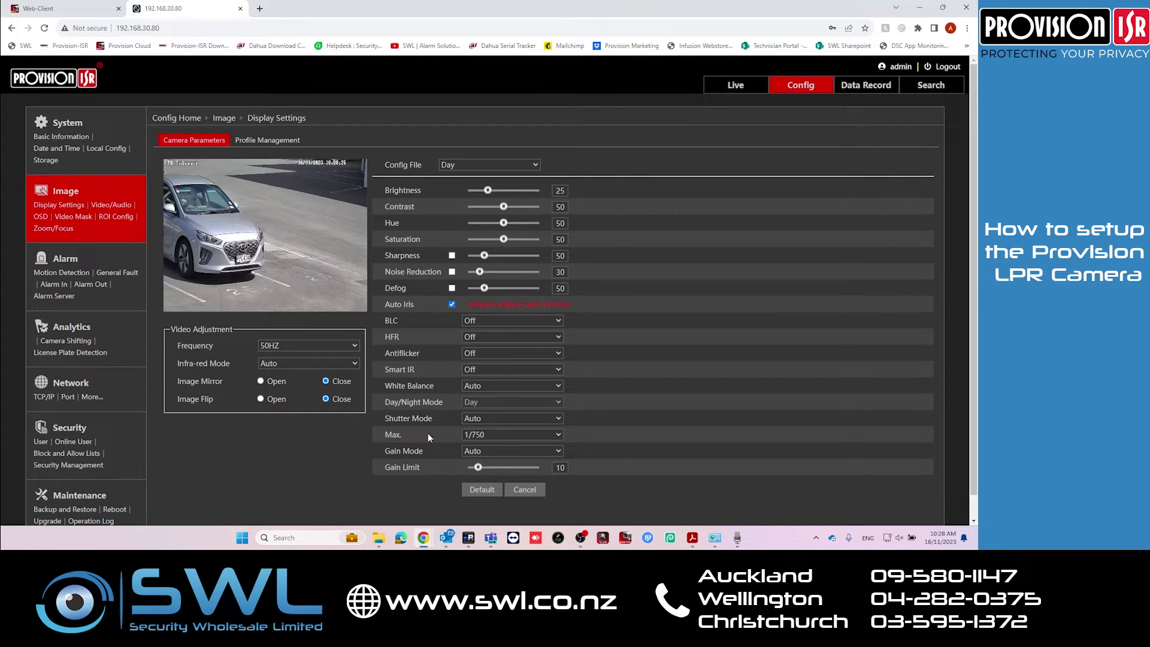
{"action": "left_click", "coordinate": [492, 434]}
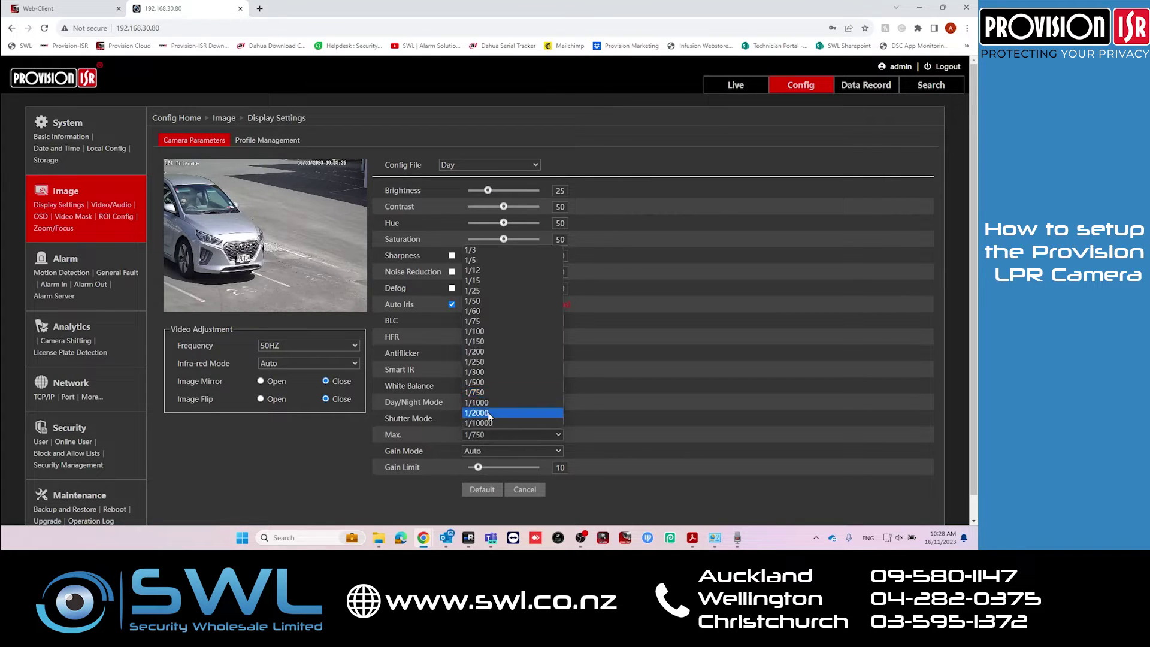
{"action": "left_click", "coordinate": [479, 382]}
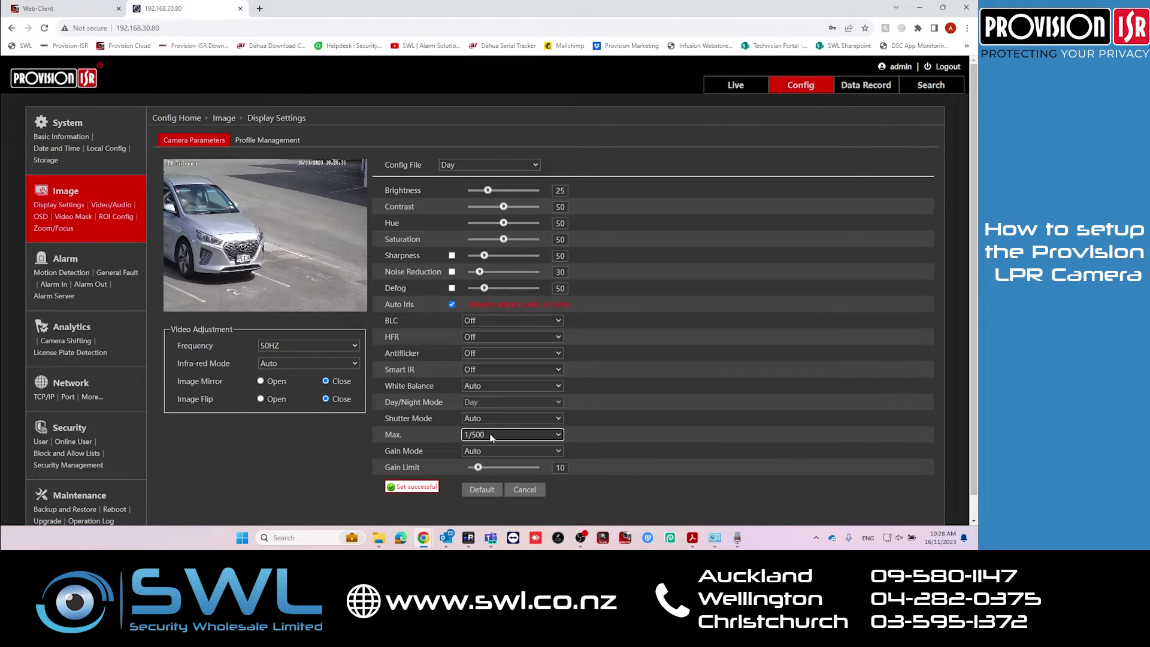
Switch to the Night config profile and lower its brightness to 5
{"action": "left_click", "coordinate": [463, 165]}
{"action": "left_click", "coordinate": [462, 196]}
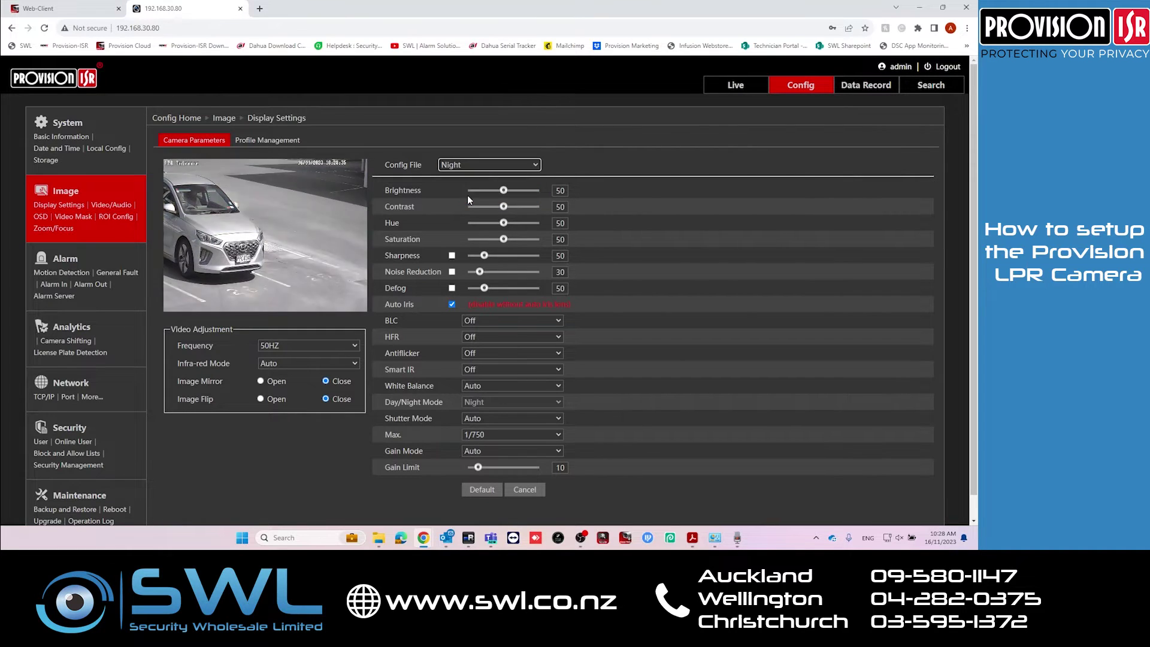
{"action": "left_click_drag", "start_coordinate": [501, 191], "coordinate": [474, 191]}
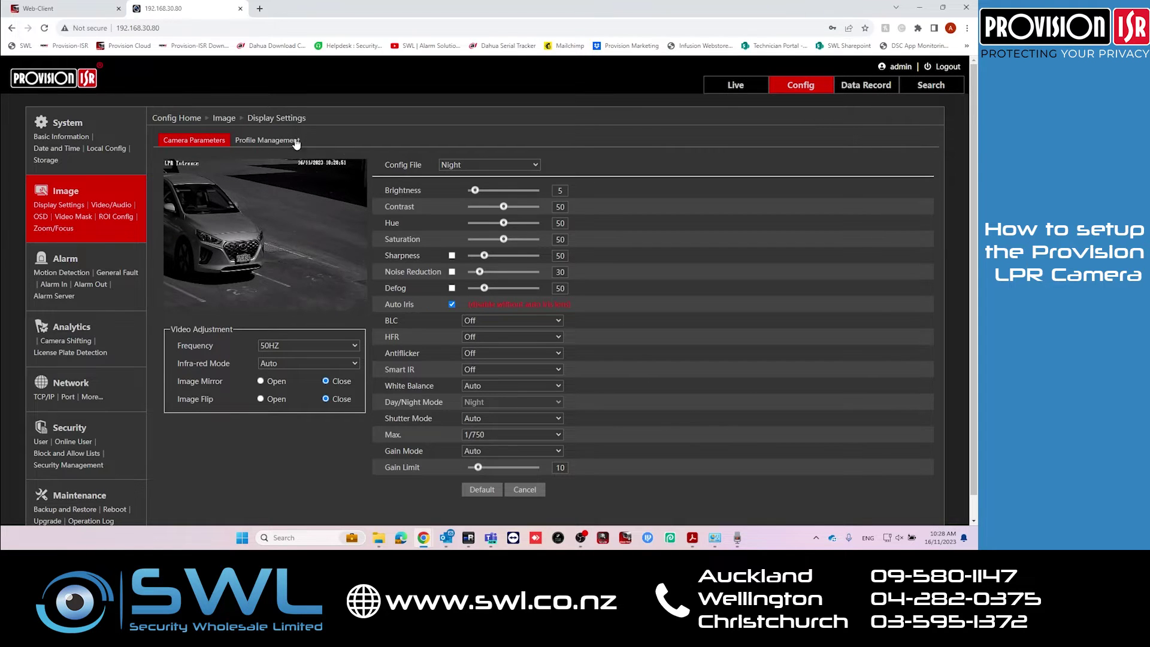
Save a Timing day/night schedule with Day running from 06:00 to 18:00
{"action": "left_click", "coordinate": [265, 142]}
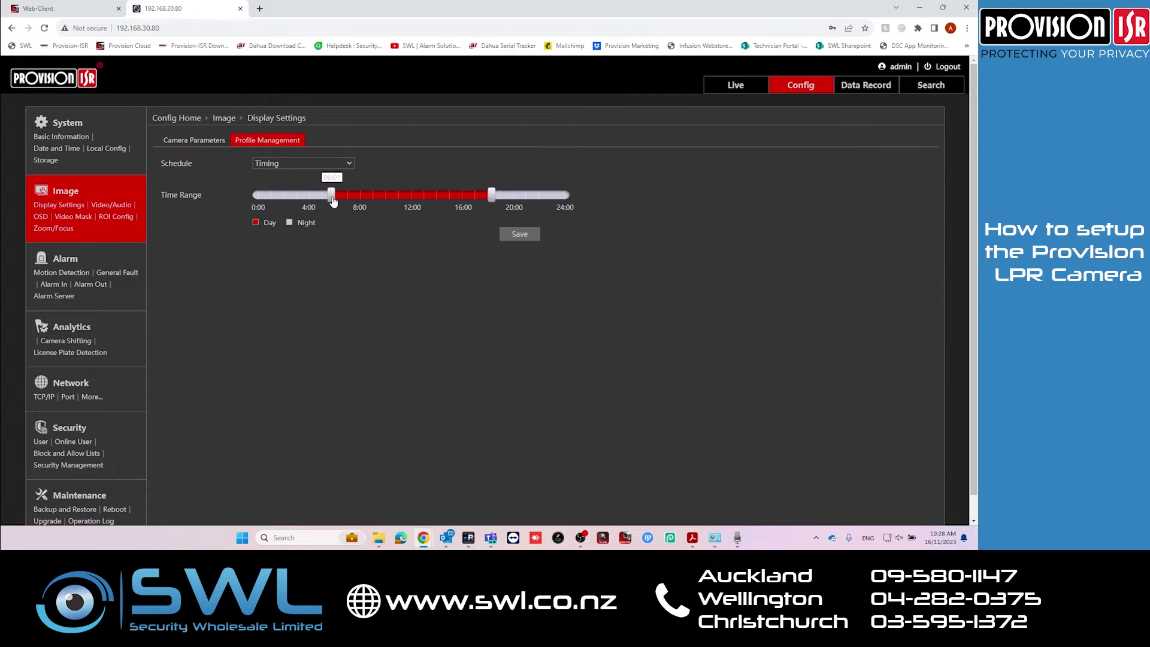
{"action": "mouse_move", "coordinate": [492, 202]}
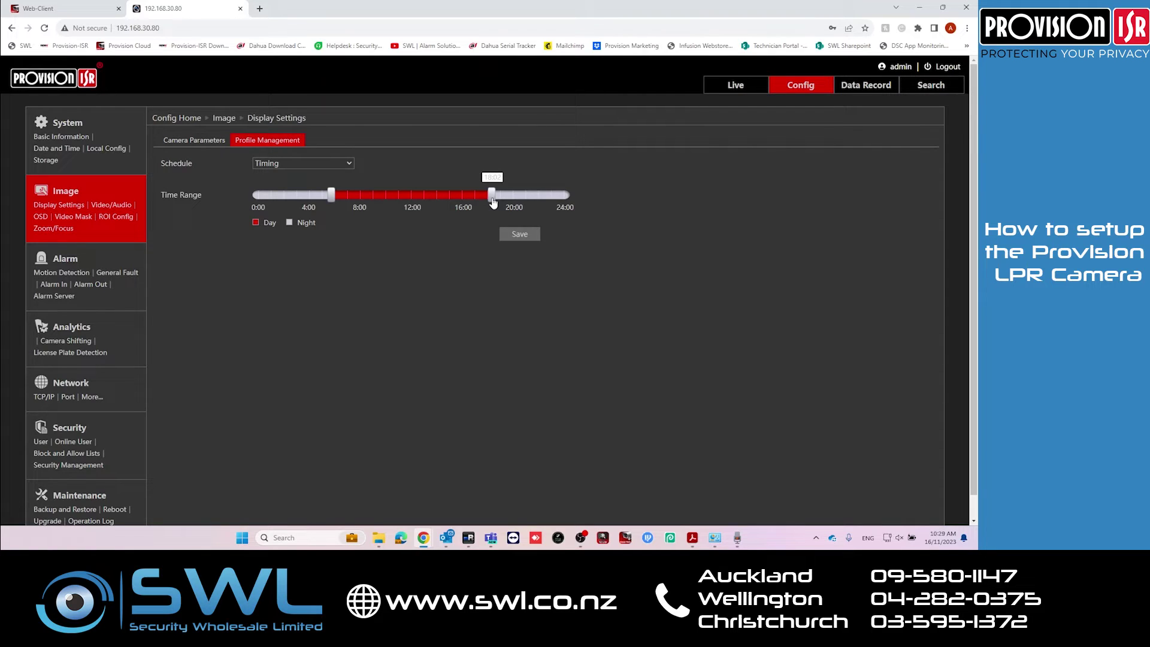
{"action": "left_click", "coordinate": [518, 234]}
{"action": "left_click", "coordinate": [541, 323]}
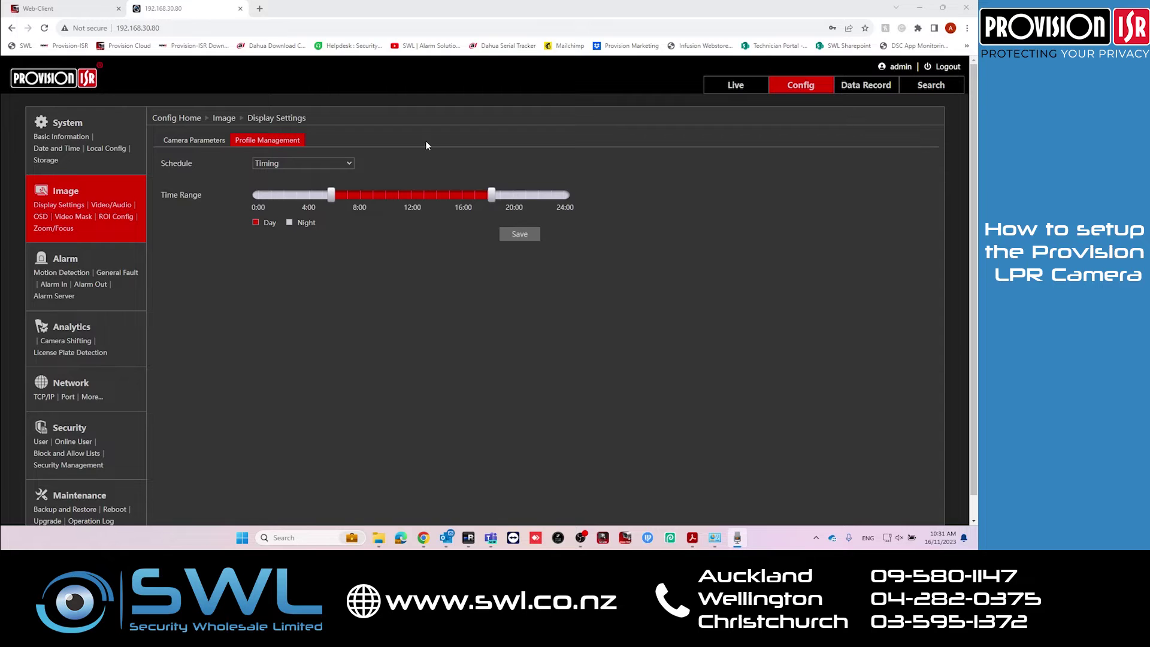
Switch to the NVR web client and go to the Analytics LPR settings
{"action": "left_click", "coordinate": [36, 8]}
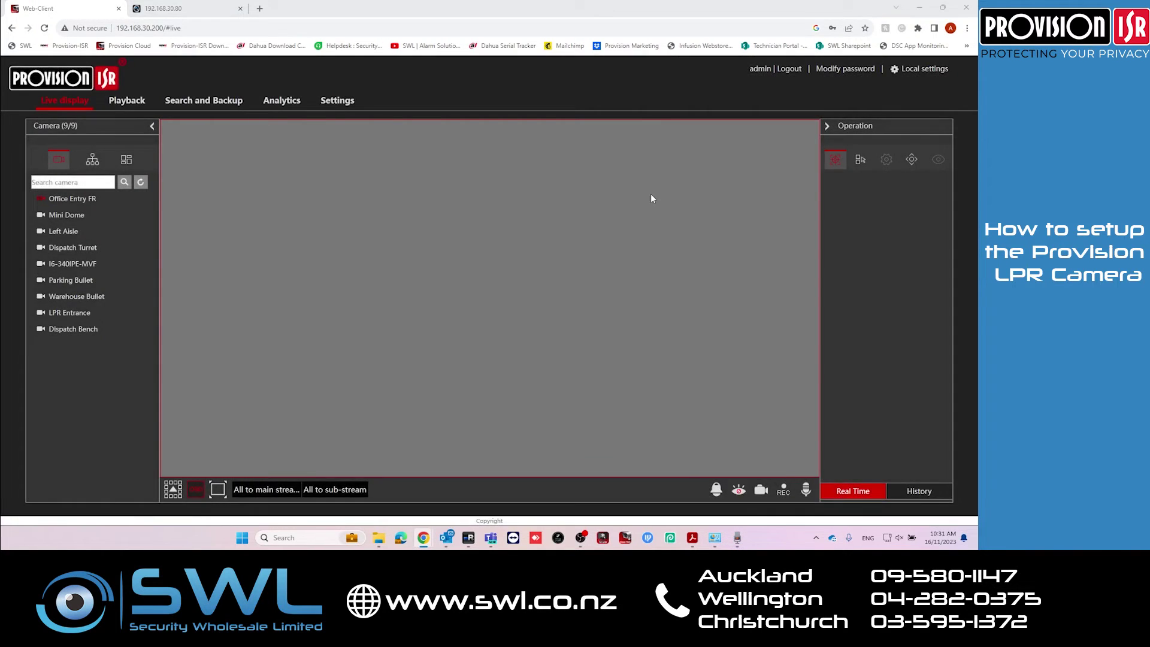
{"action": "left_click", "coordinate": [337, 100]}
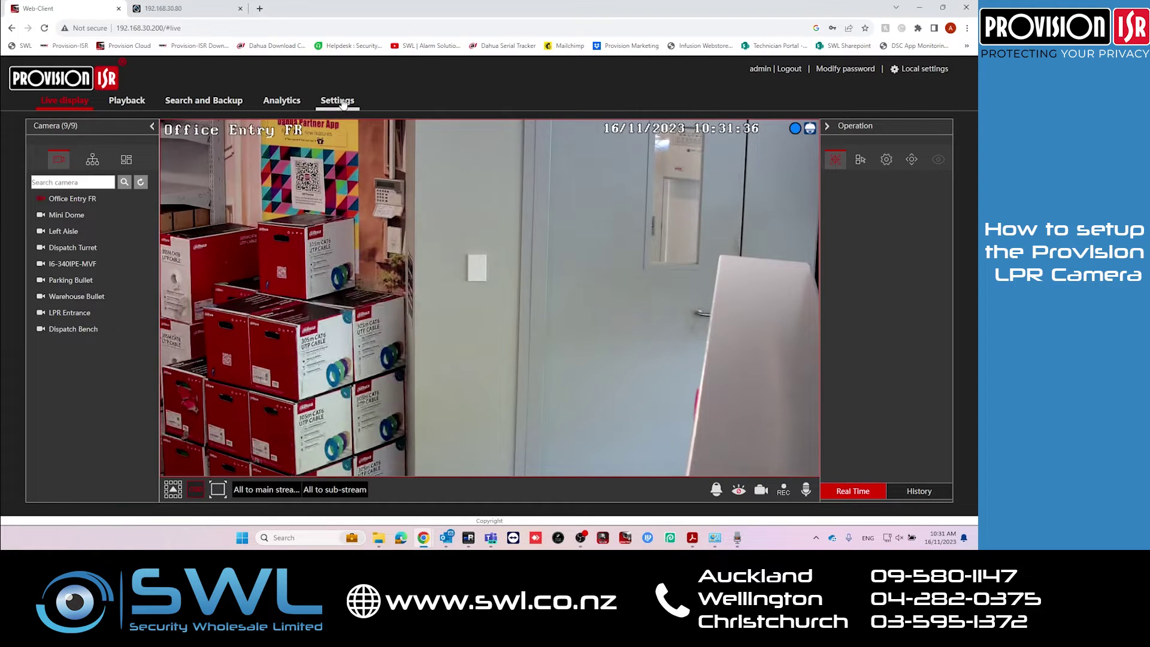
{"action": "left_click", "coordinate": [139, 252]}
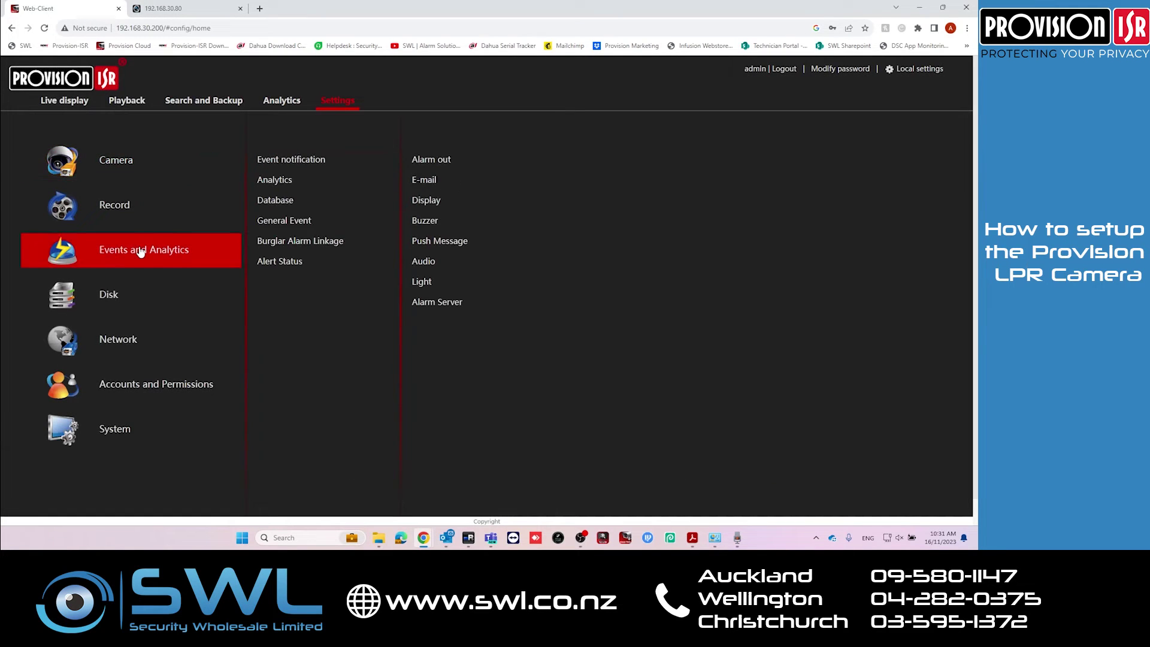
{"action": "left_click", "coordinate": [283, 183]}
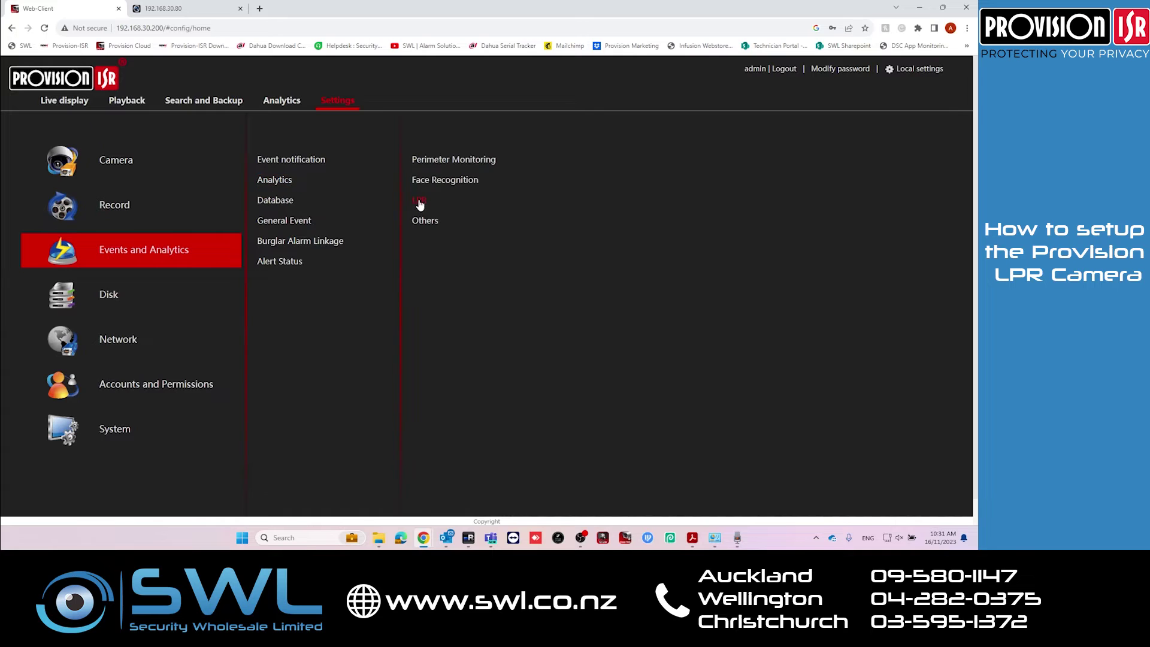
{"action": "left_click", "coordinate": [418, 198]}
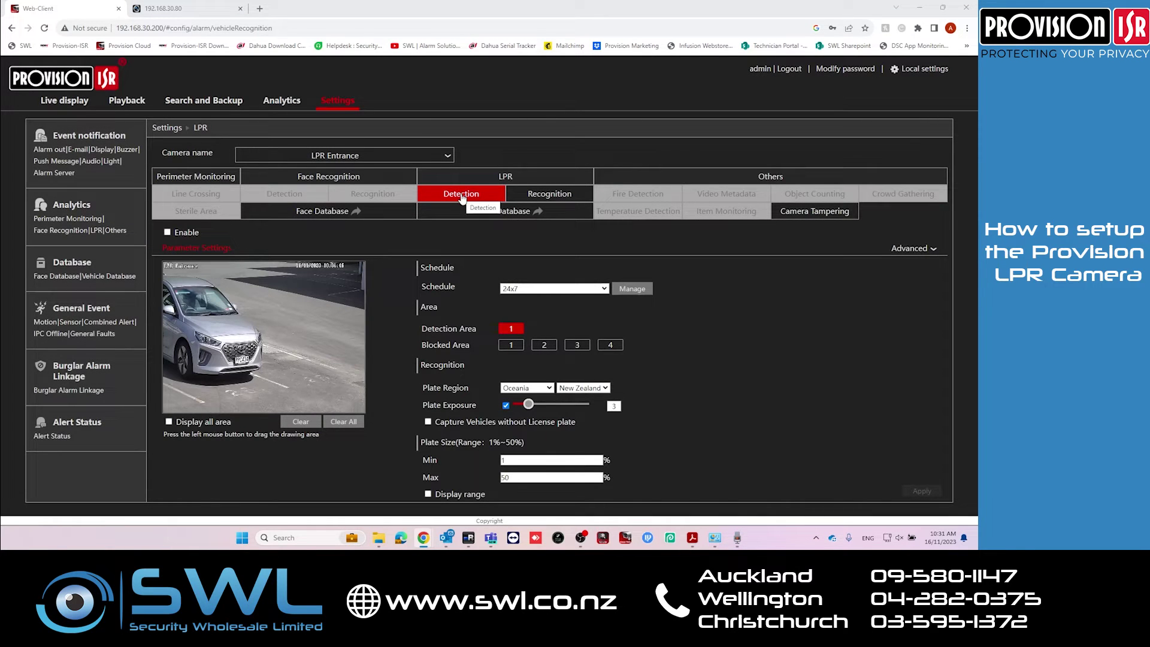
Enable LPR Entrance plate detection, draw the area over the parking lane, keep region Oceania
{"action": "left_click", "coordinate": [167, 233]}
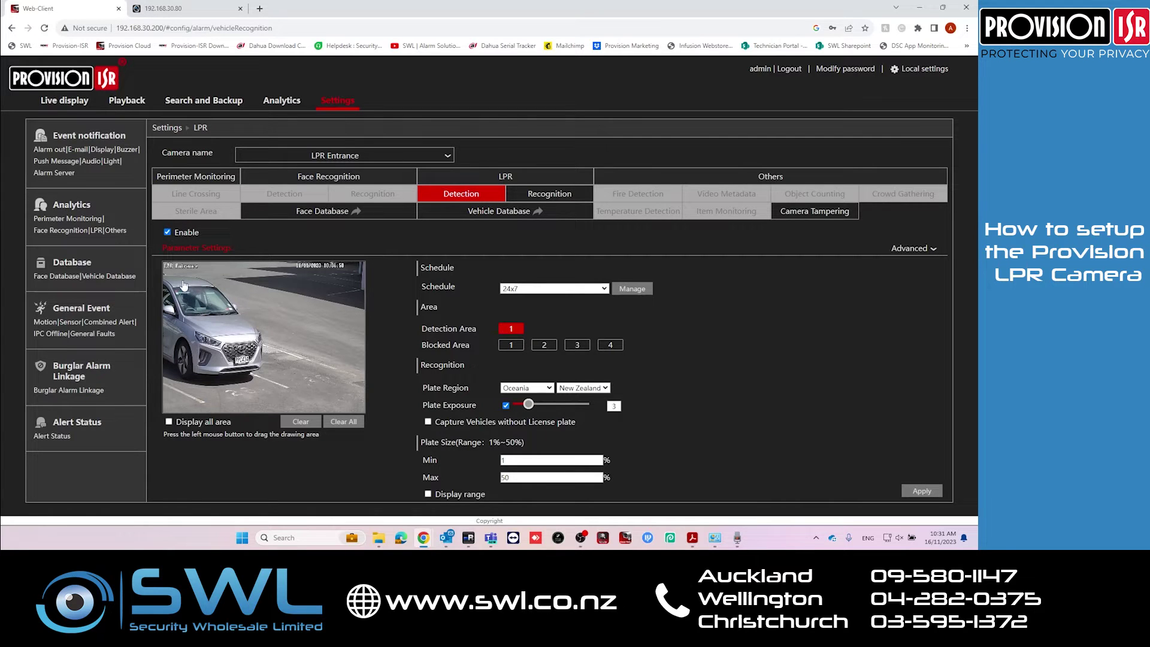
{"action": "mouse_move", "coordinate": [184, 280]}
{"action": "left_mouse_down"}
{"action": "mouse_move", "coordinate": [181, 380]}
{"action": "mouse_move", "coordinate": [209, 395]}
{"action": "mouse_move", "coordinate": [360, 398]}
{"action": "left_mouse_up"}
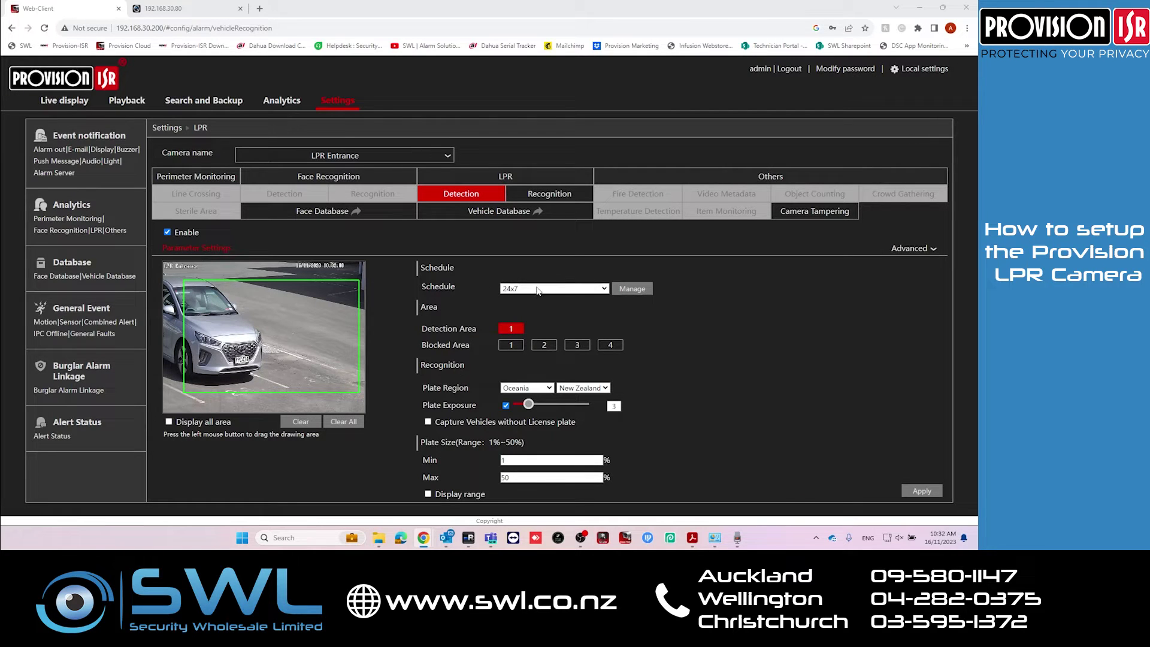
{"action": "left_click", "coordinate": [521, 388]}
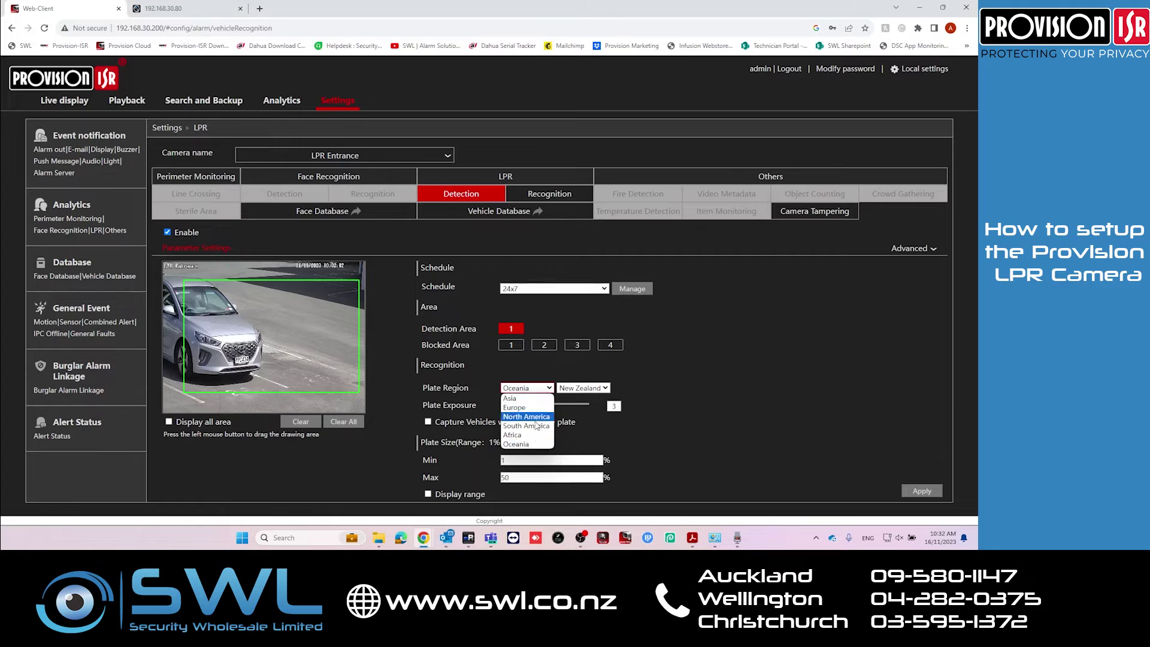
{"action": "left_click", "coordinate": [529, 445]}
{"action": "left_click", "coordinate": [586, 388]}
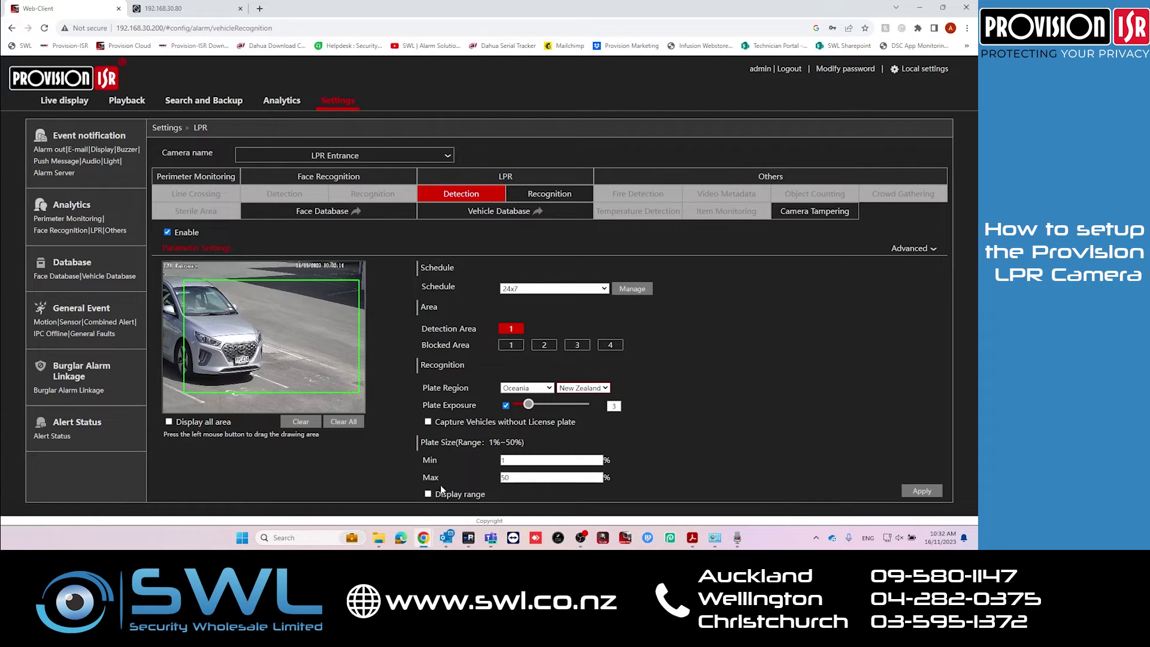
Show the plate size range, apply the detection settings, and open the Vehicle Database
{"action": "left_click", "coordinate": [428, 494]}
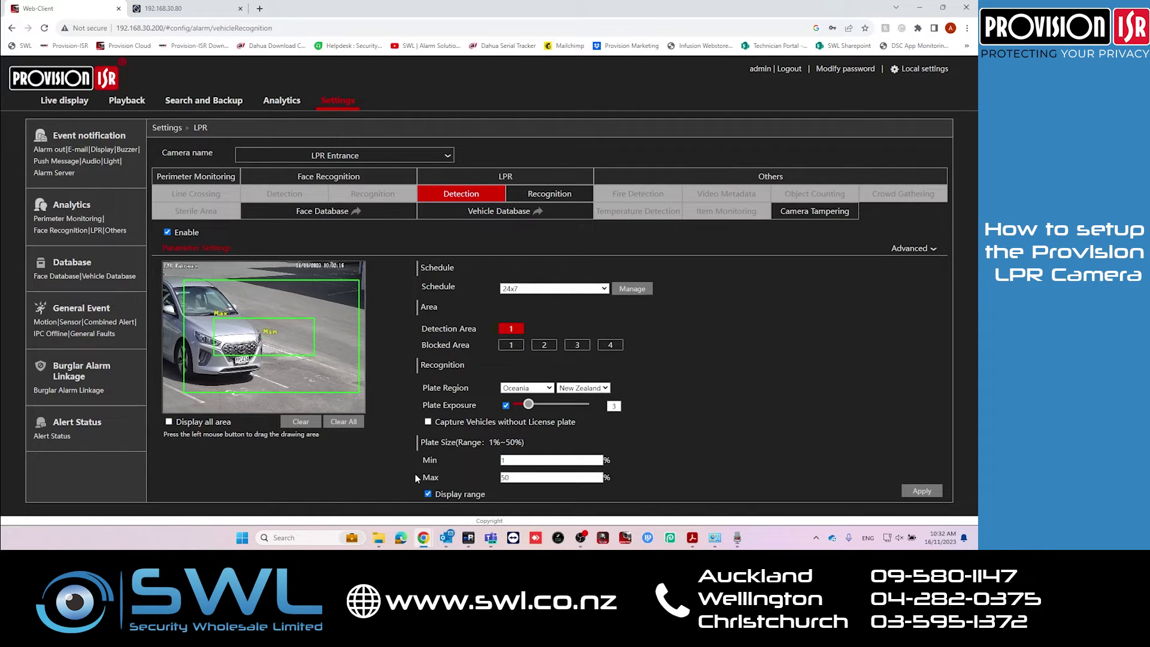
{"action": "left_click", "coordinate": [916, 493]}
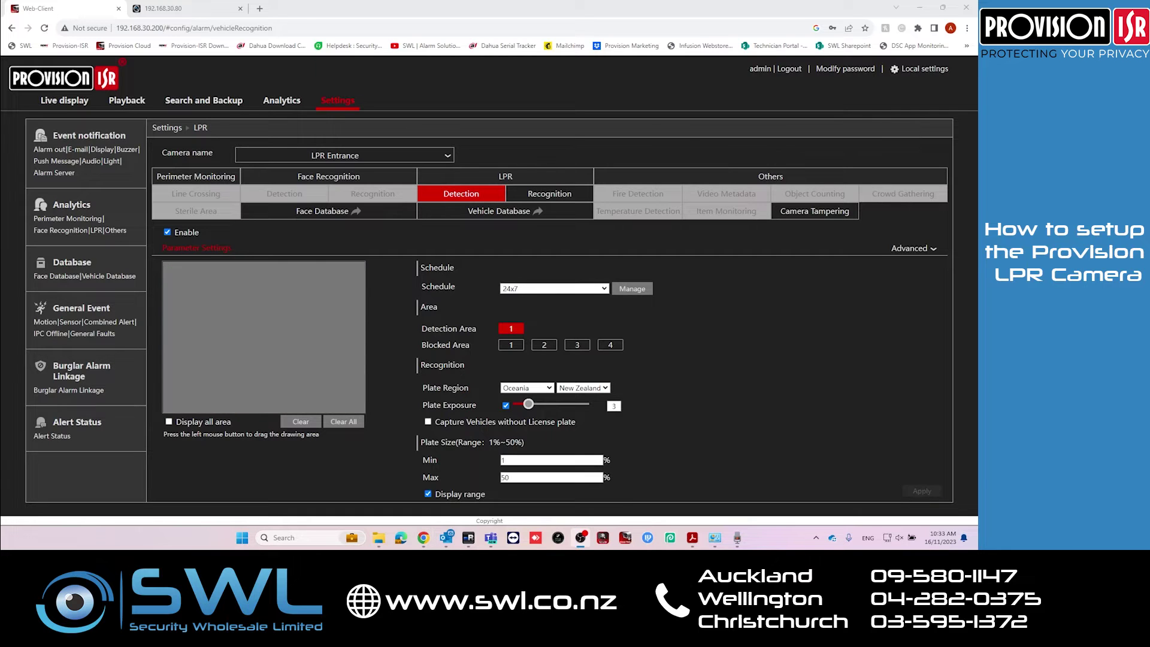
{"action": "left_click", "coordinate": [486, 213]}
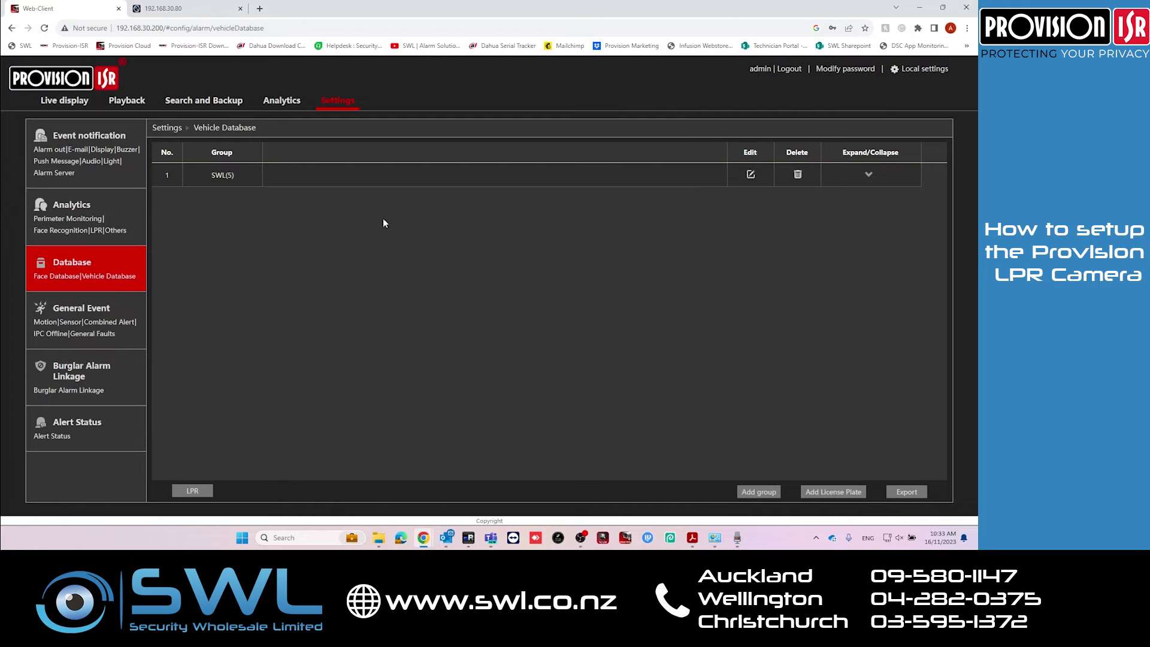
Create a new vehicle group named 'Test'
{"action": "left_click", "coordinate": [771, 494]}
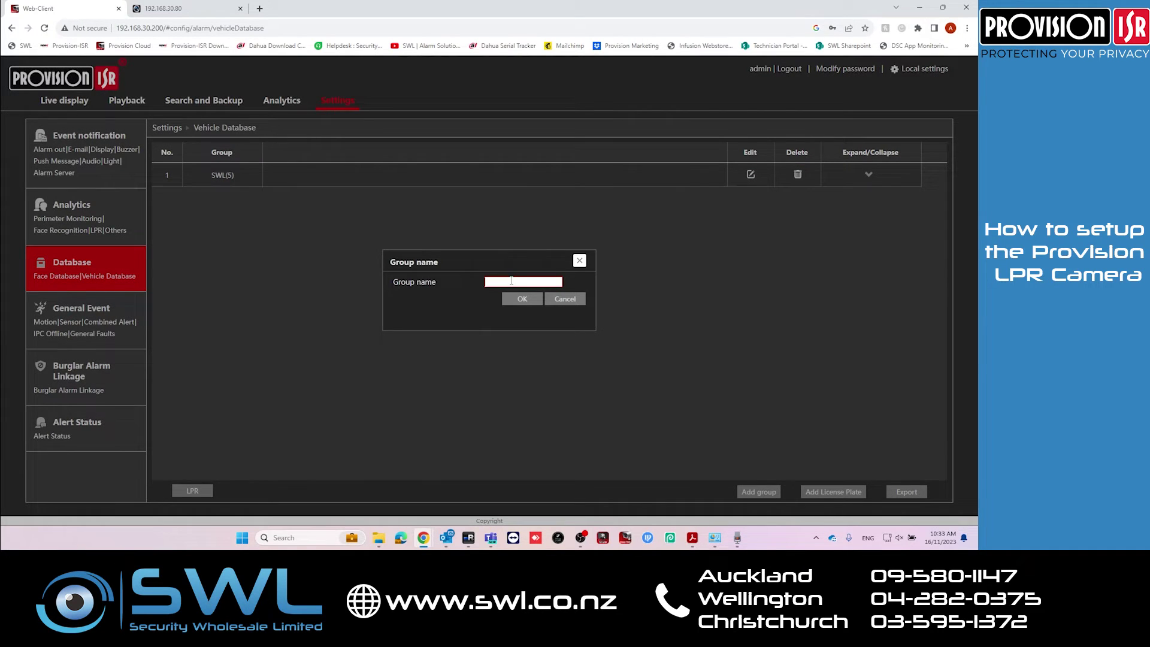
{"action": "type", "text": "Test"}
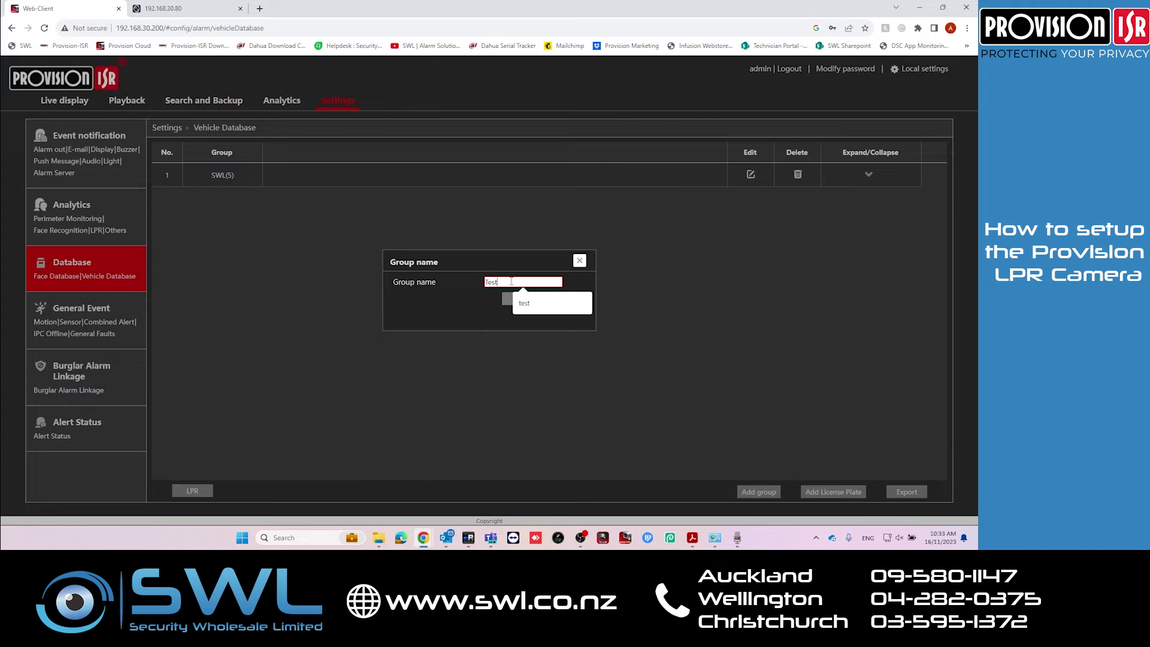
{"action": "left_click", "coordinate": [526, 299]}
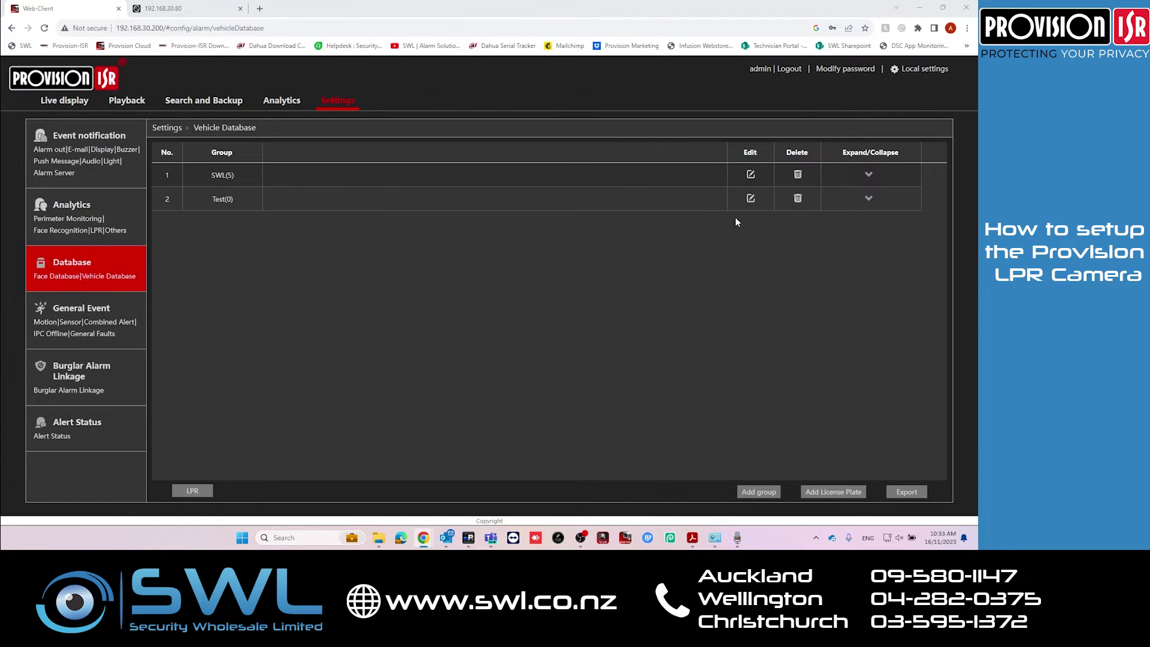
Add plate 'Test123' with its owner filled in to the Test group
{"action": "left_click", "coordinate": [868, 198]}
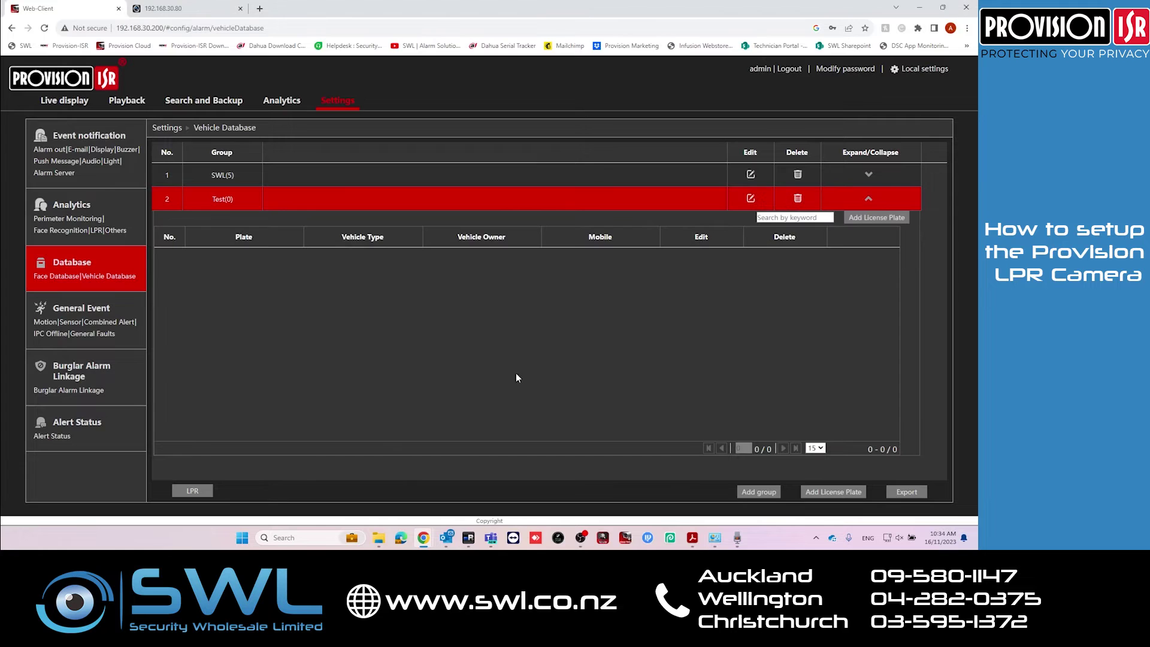
{"action": "left_click", "coordinate": [876, 218]}
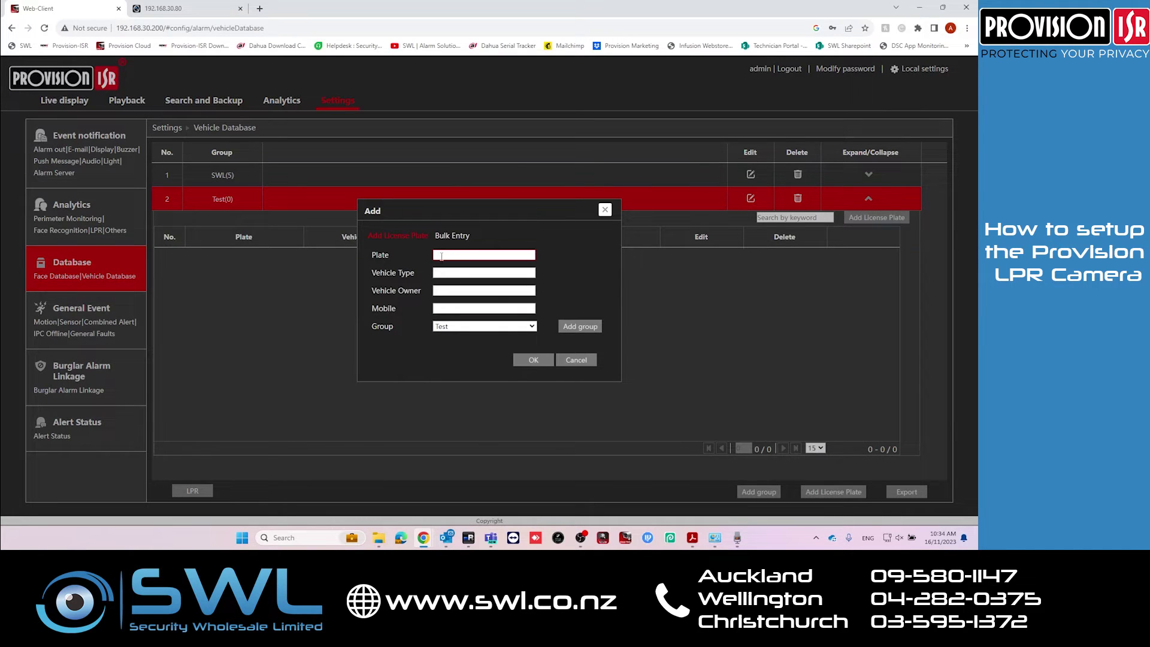
{"action": "type", "text": "Test123"}
{"action": "left_click", "coordinate": [447, 291]}
{"action": "type", "text": "Test"}
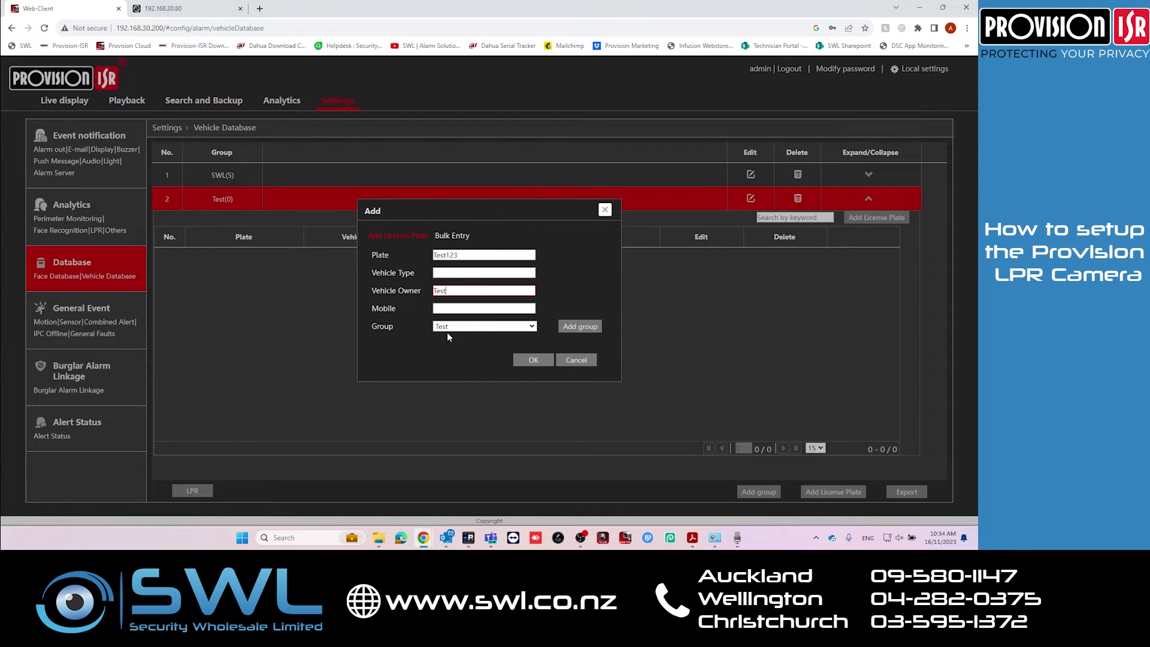
{"action": "left_click", "coordinate": [533, 359]}
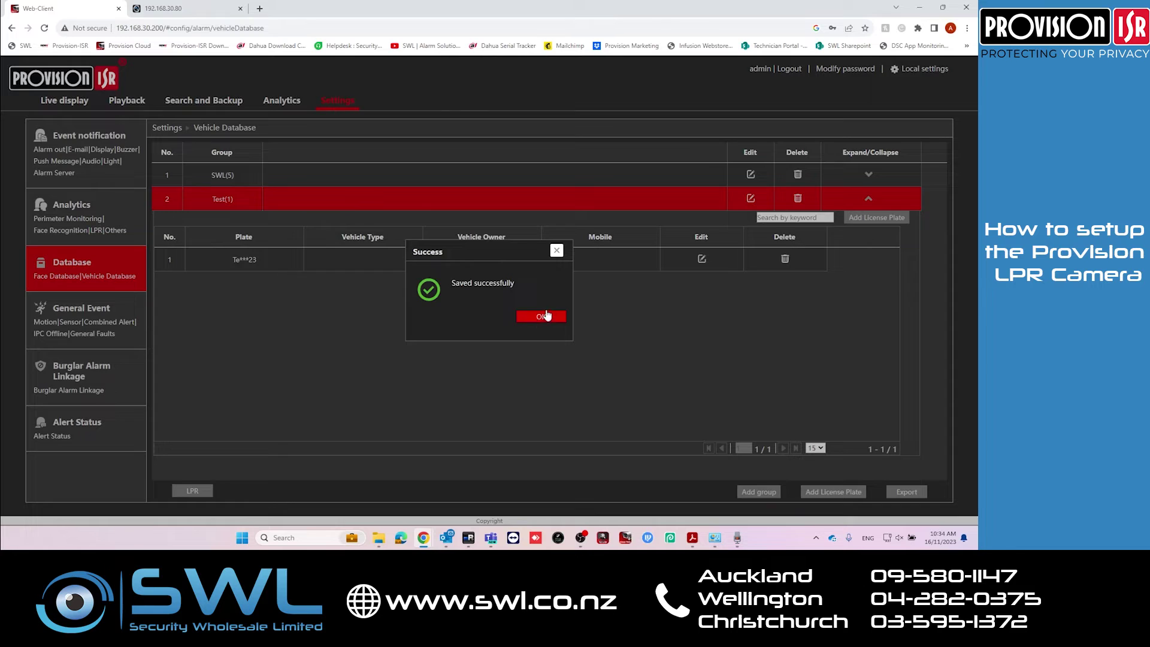
{"action": "left_click", "coordinate": [543, 316]}
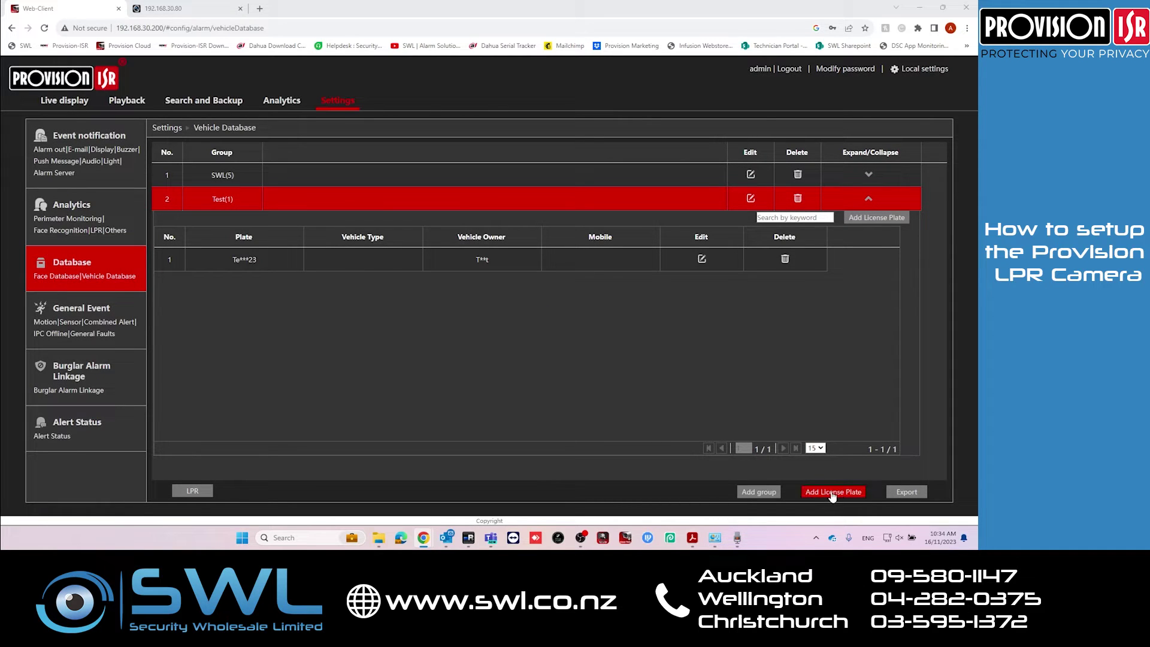
Review the CSV bulk import for group SWL, cancel it, and export the vehicle database
{"action": "left_click", "coordinate": [831, 491]}
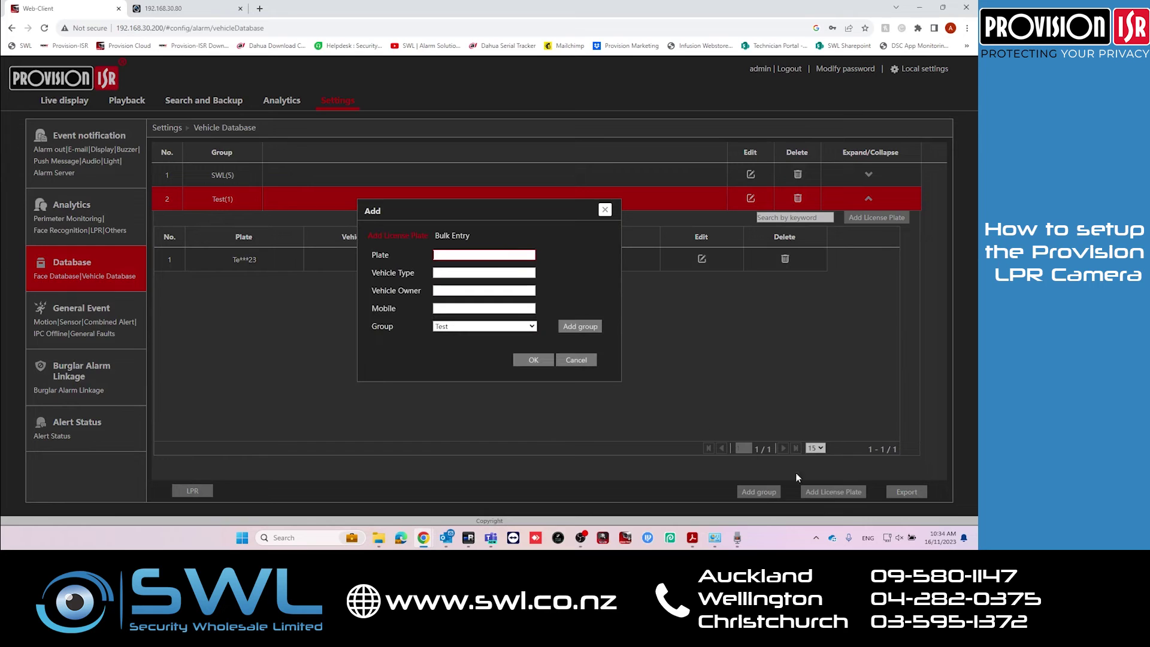
{"action": "left_click", "coordinate": [452, 235]}
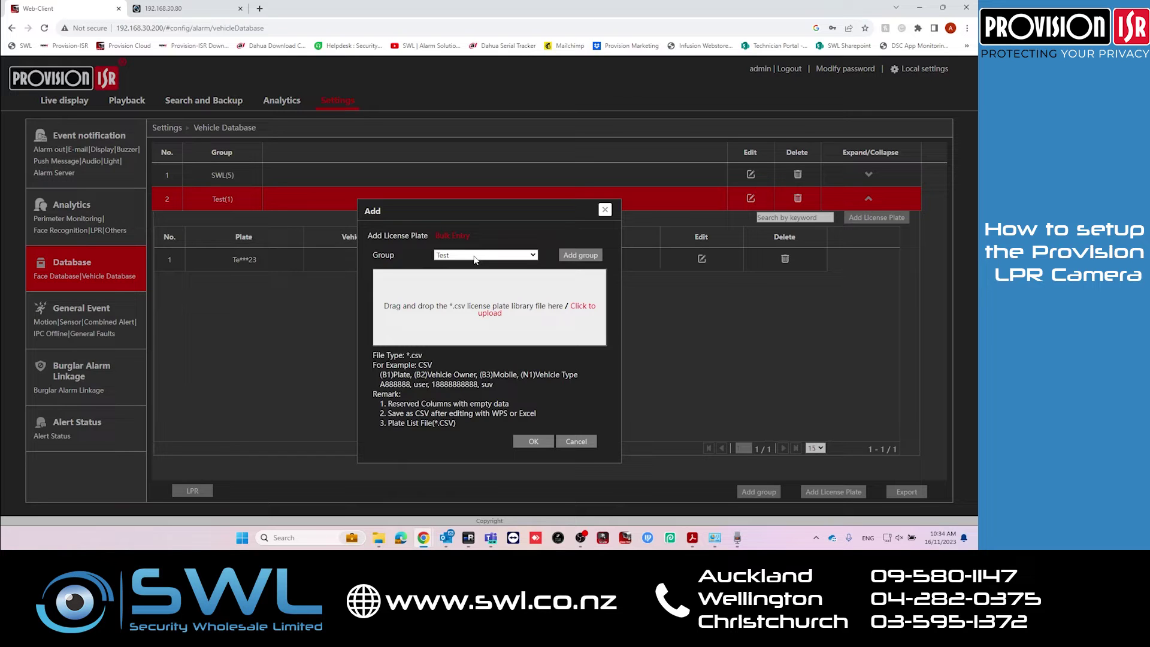
{"action": "left_click", "coordinate": [475, 256]}
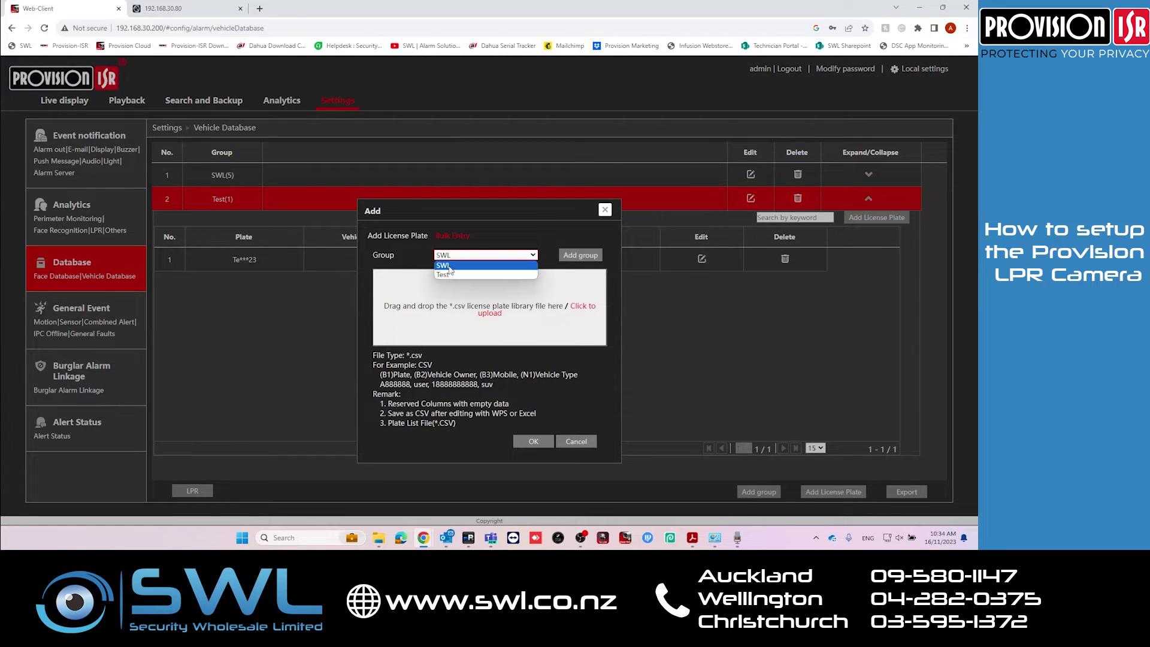
{"action": "left_click", "coordinate": [522, 385]}
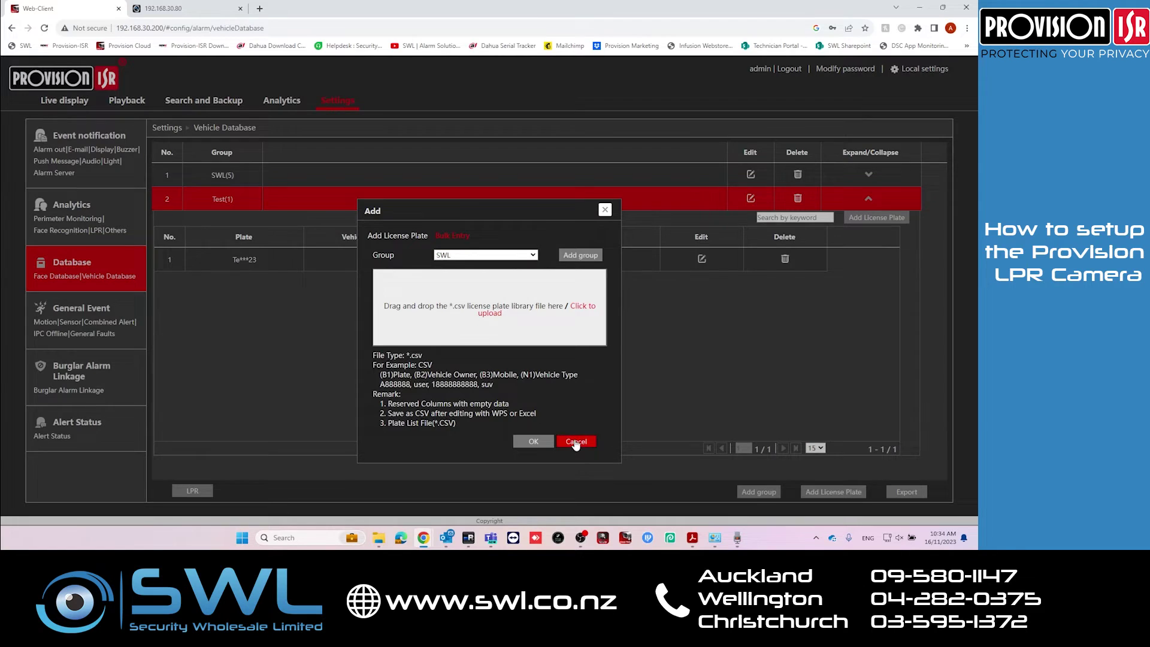
{"action": "left_click", "coordinate": [576, 442]}
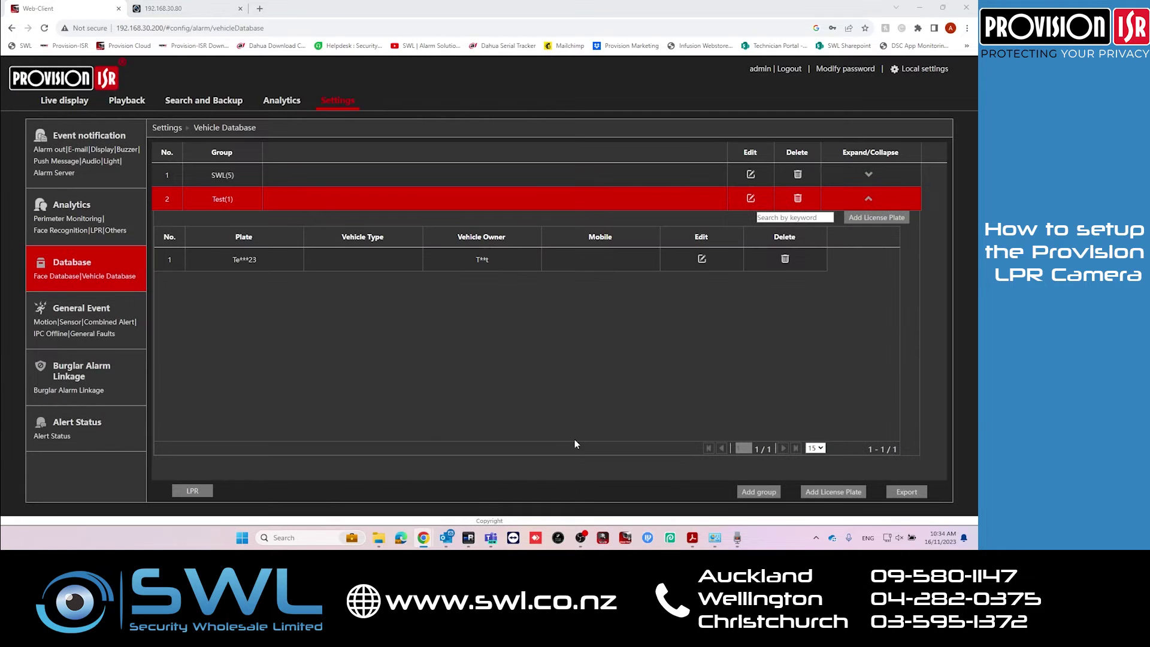
{"action": "left_click", "coordinate": [891, 494]}
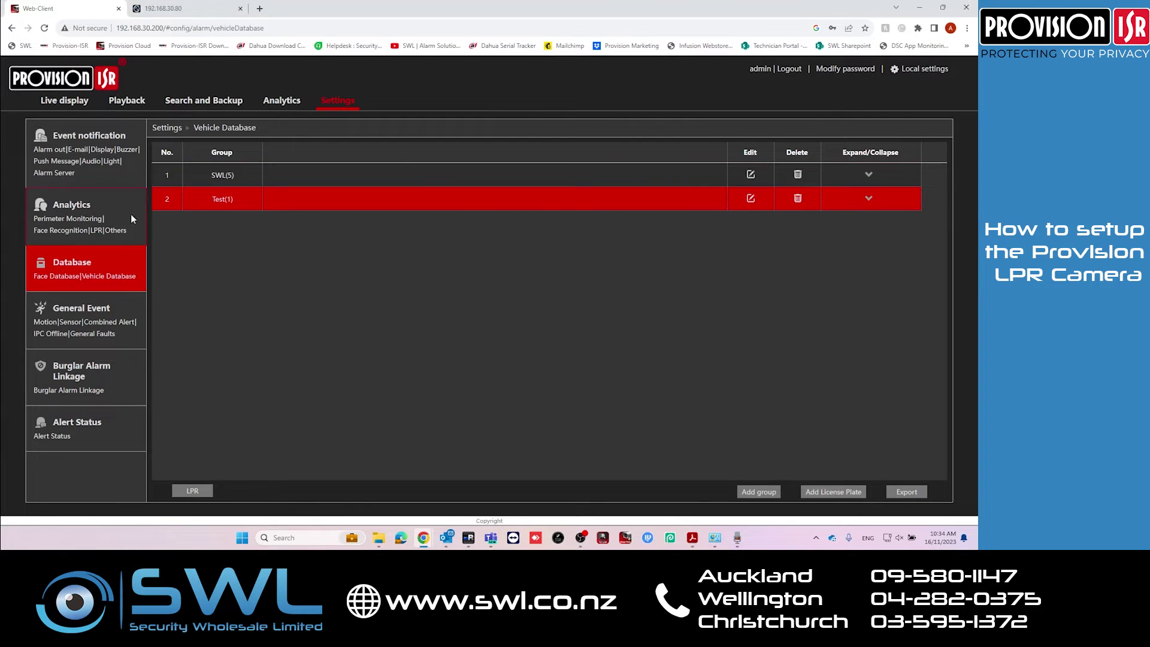
Open the LPR Recognition alarm settings and target the Others plate group
{"action": "left_click", "coordinate": [97, 232]}
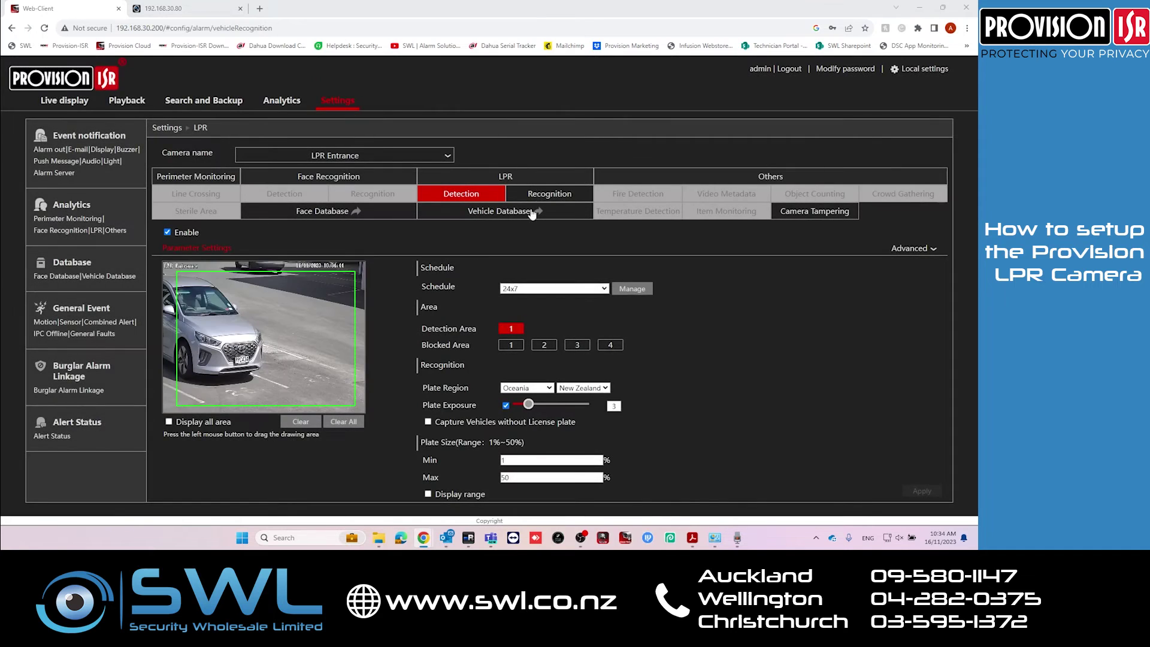
{"action": "left_click", "coordinate": [546, 195]}
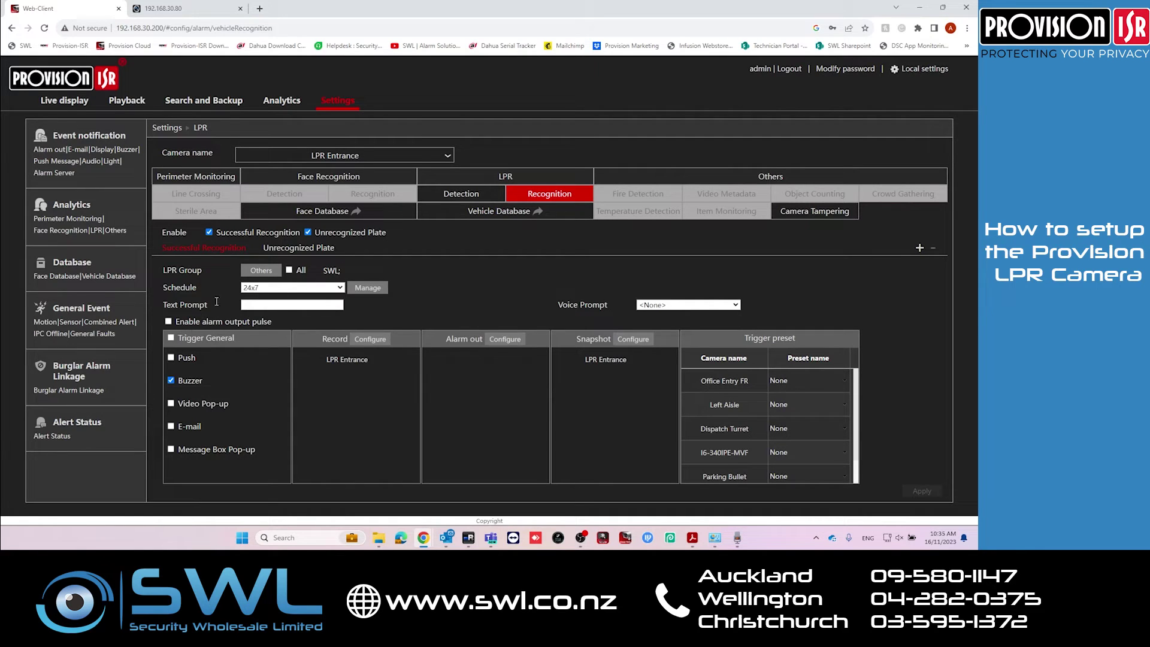
{"action": "left_click", "coordinate": [262, 270]}
Add AlarmOut1 to the recognition alarm outputs, apply the linkage, and check Unrecognized Plate settings
{"action": "left_click", "coordinate": [501, 338]}
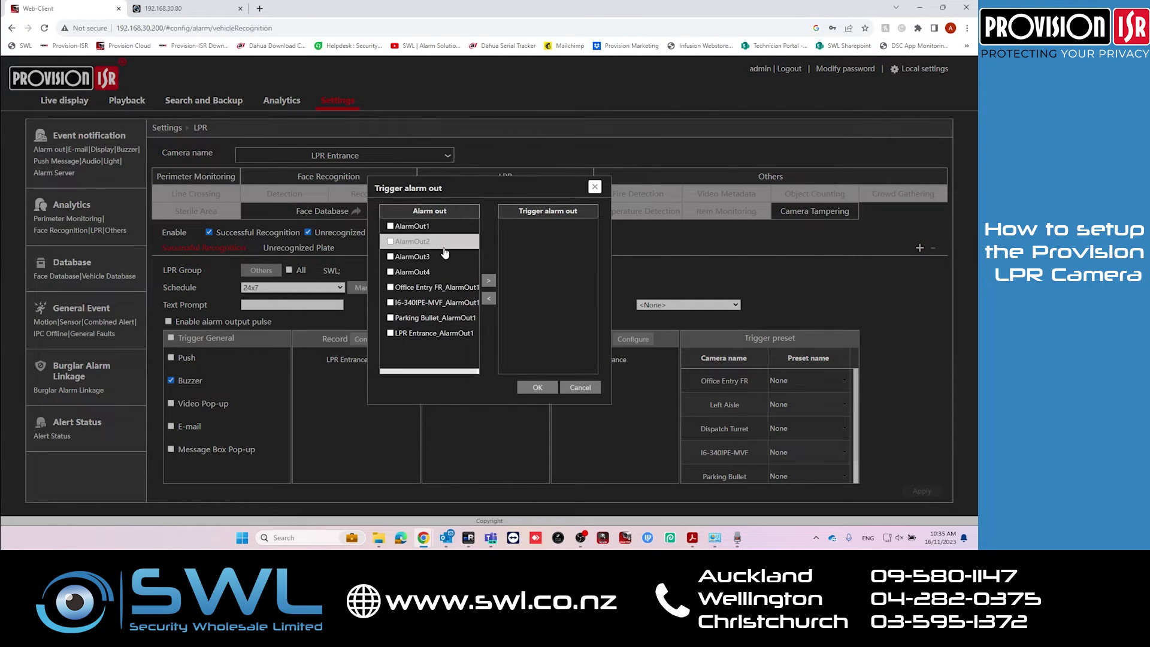
{"action": "left_click", "coordinate": [390, 225]}
{"action": "left_click", "coordinate": [486, 283]}
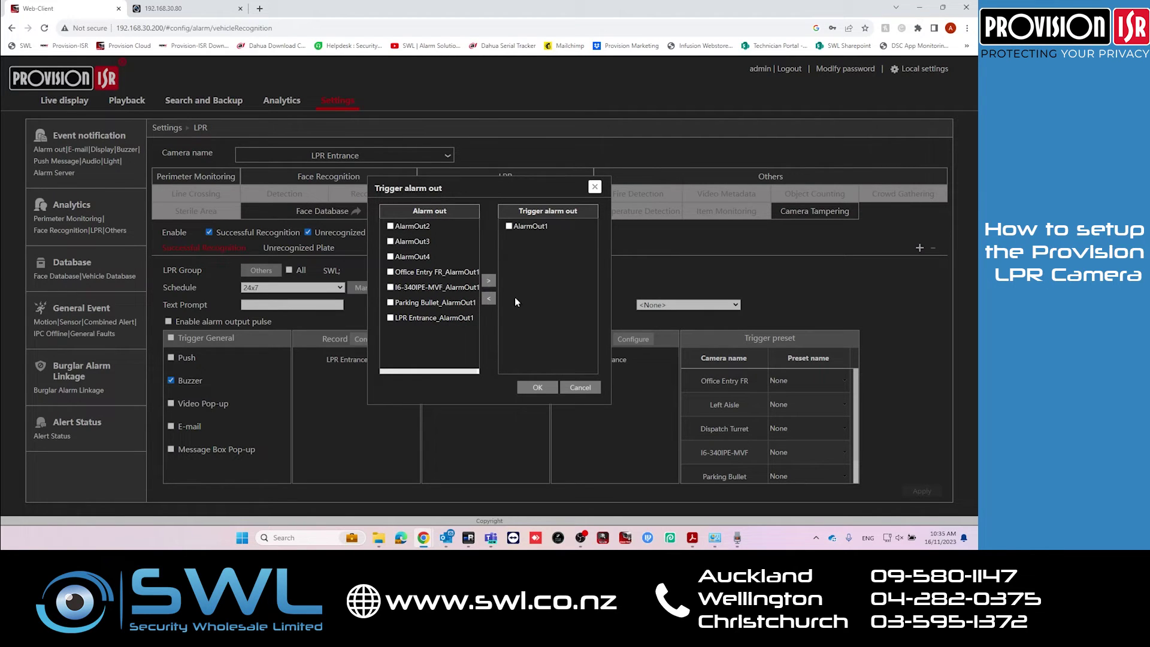
{"action": "left_click", "coordinate": [537, 388]}
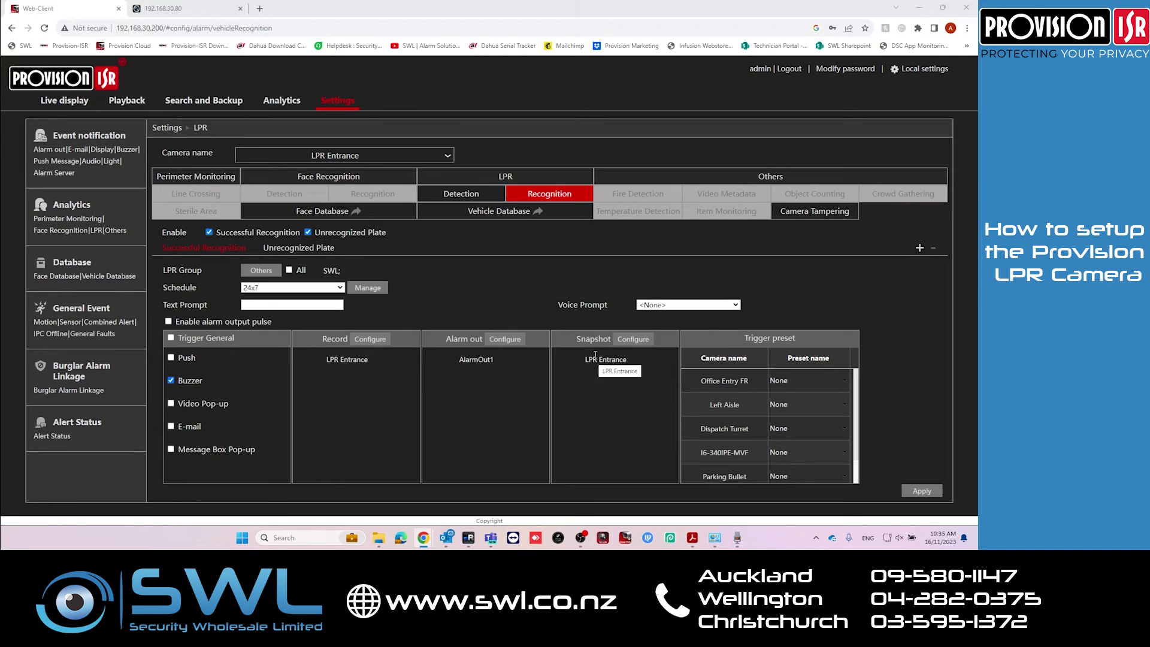
{"action": "left_click", "coordinate": [922, 491]}
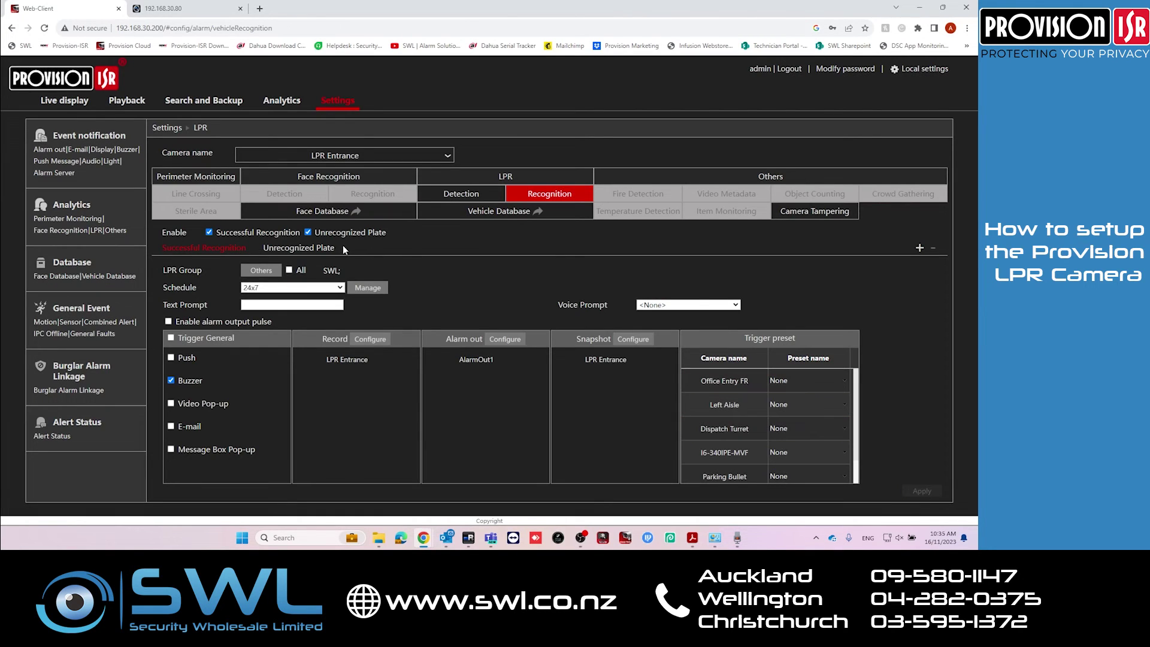
{"action": "left_click", "coordinate": [319, 249]}
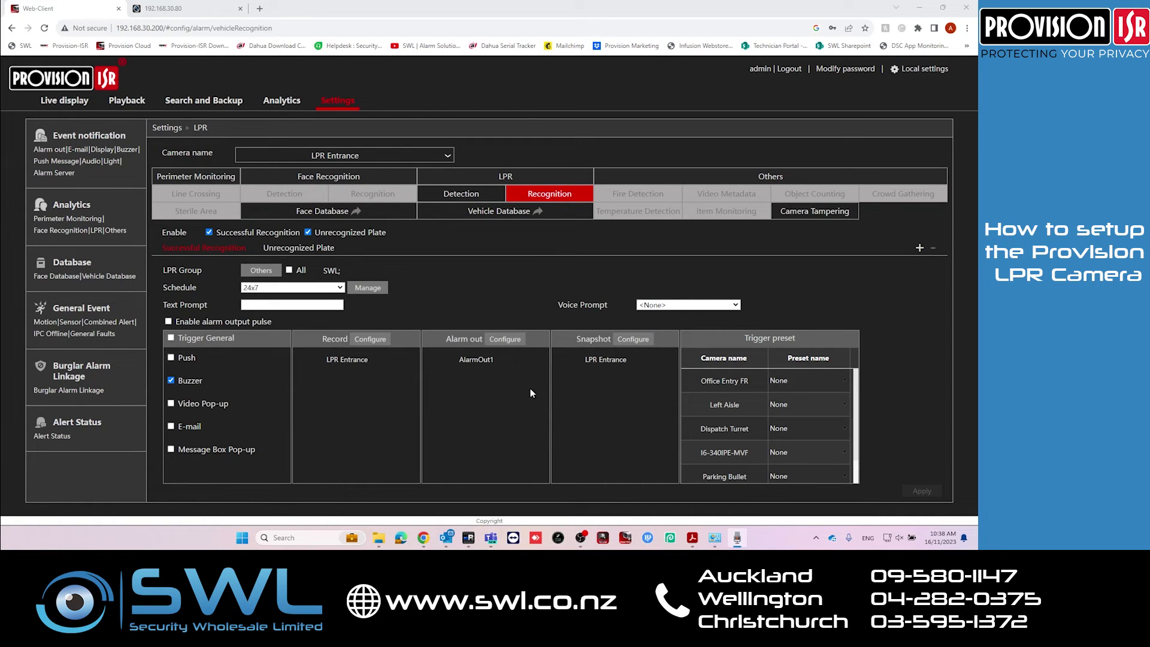
Search today's Vehicle captures filtered to the LPR Entrance camera, listing 40 snapshots
{"action": "left_click", "coordinate": [286, 105]}
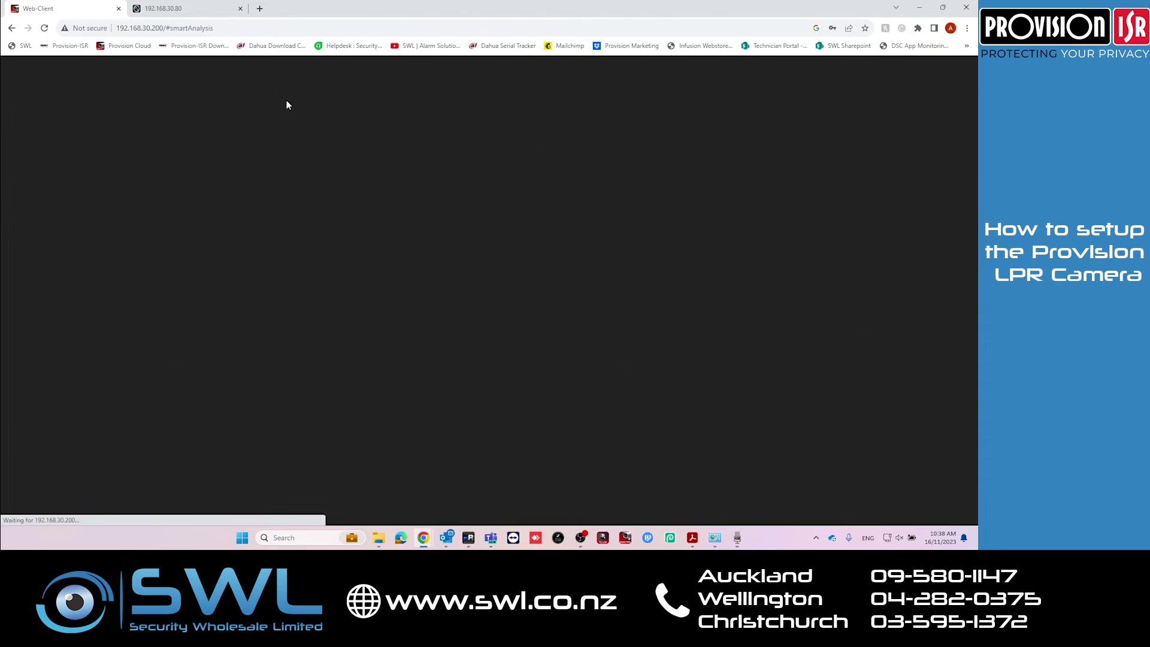
{"action": "left_click", "coordinate": [51, 255]}
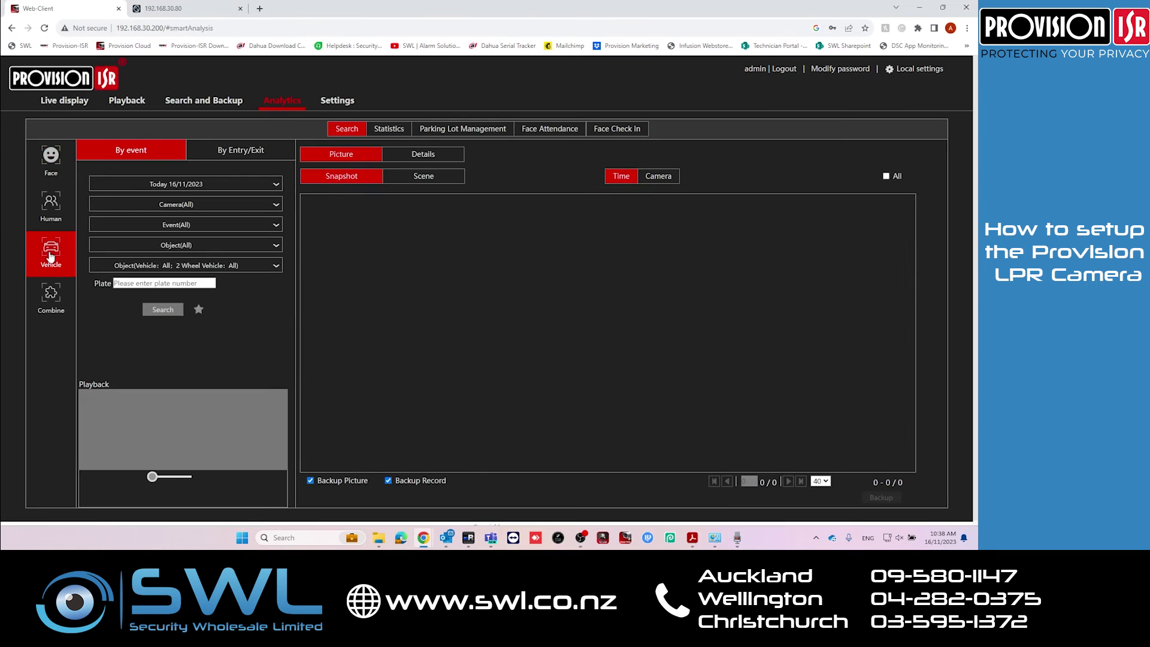
{"action": "left_click", "coordinate": [179, 184]}
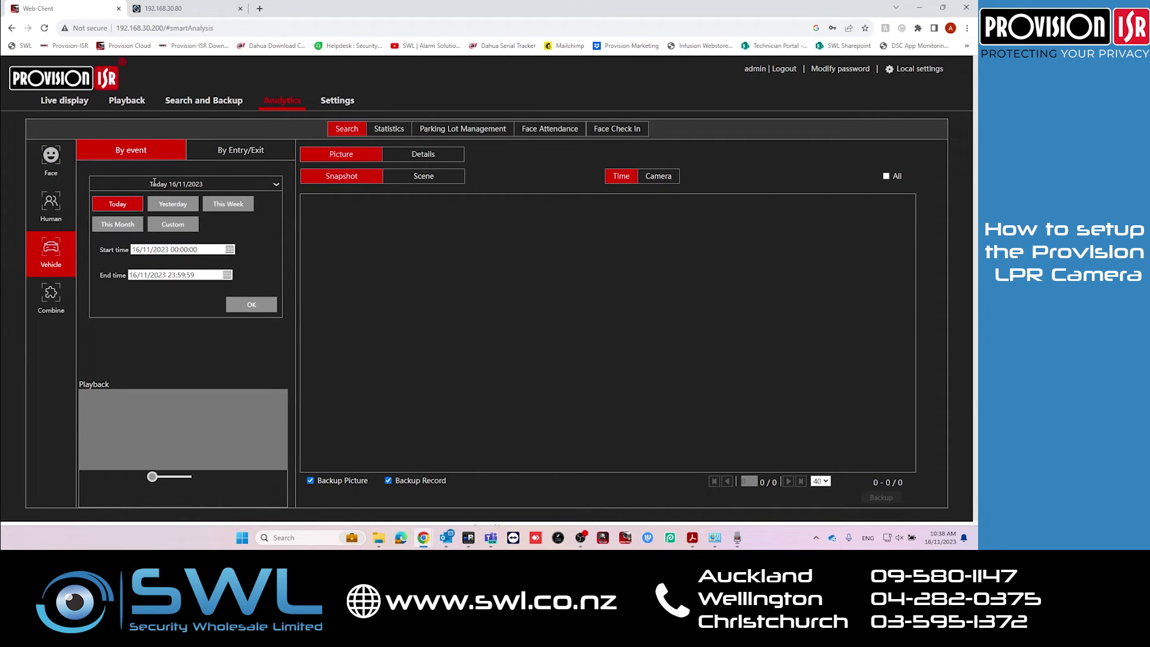
{"action": "left_click", "coordinate": [247, 305]}
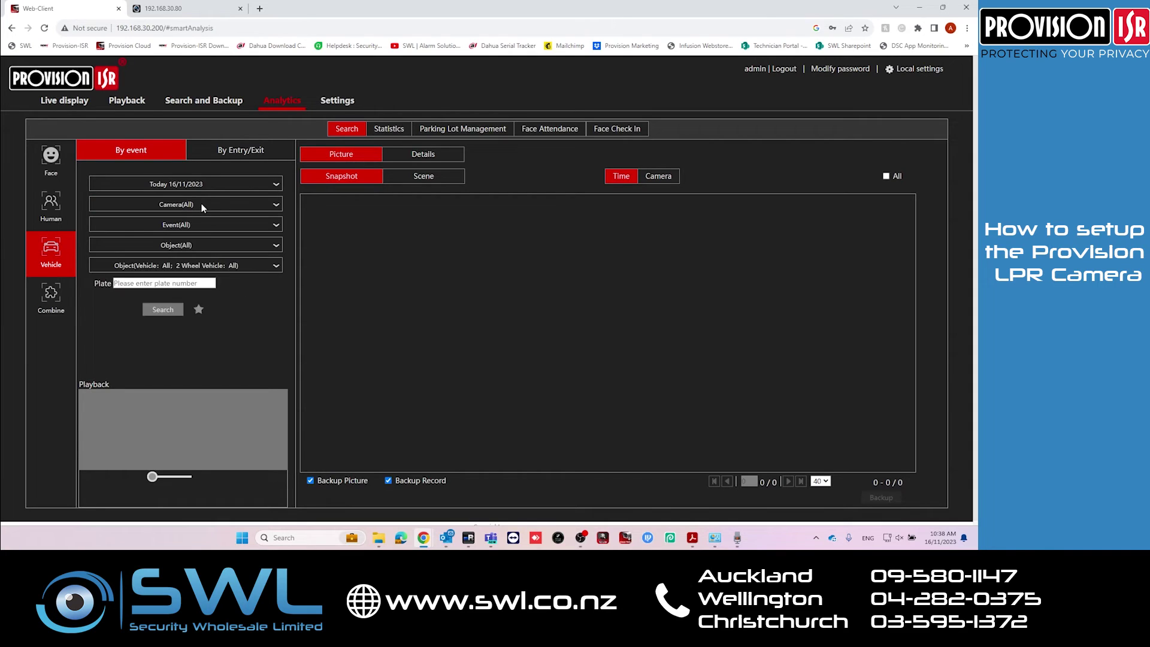
{"action": "left_click", "coordinate": [202, 208]}
{"action": "scroll", "coordinate": [139, 282], "scroll_direction": "down", "scroll_amount": 2}
{"action": "left_click", "coordinate": [113, 312]}
{"action": "left_click", "coordinate": [256, 350]}
{"action": "left_click", "coordinate": [159, 311]}
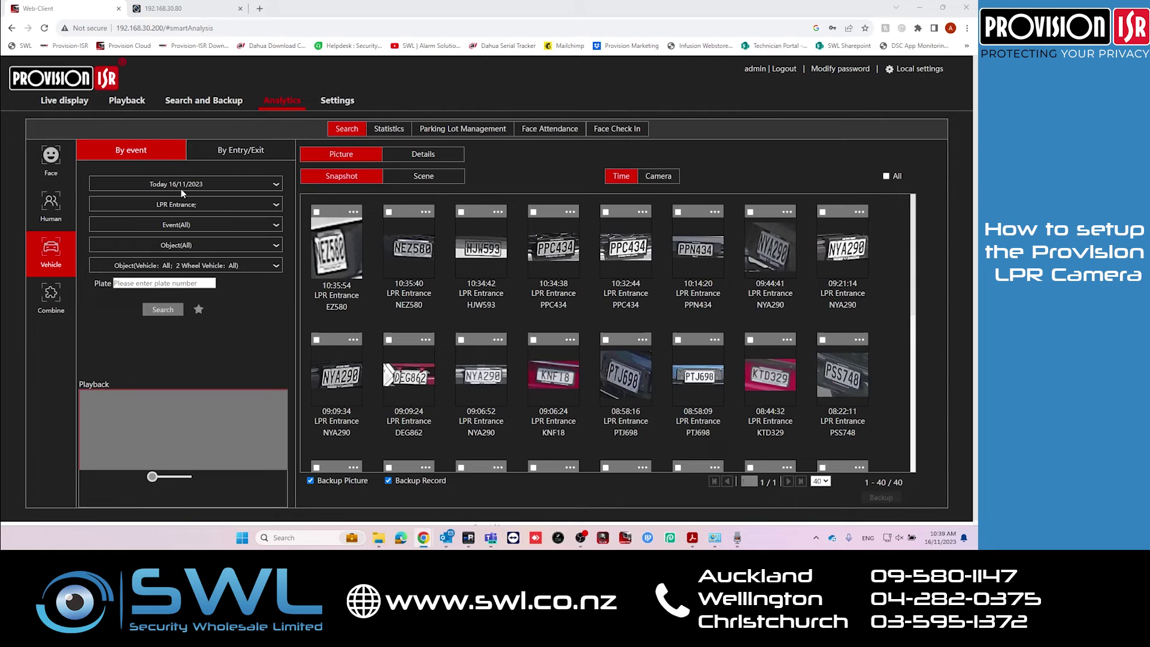
Play the KNF18 capture's clip and review its snapshot details
{"action": "left_click", "coordinate": [549, 364]}
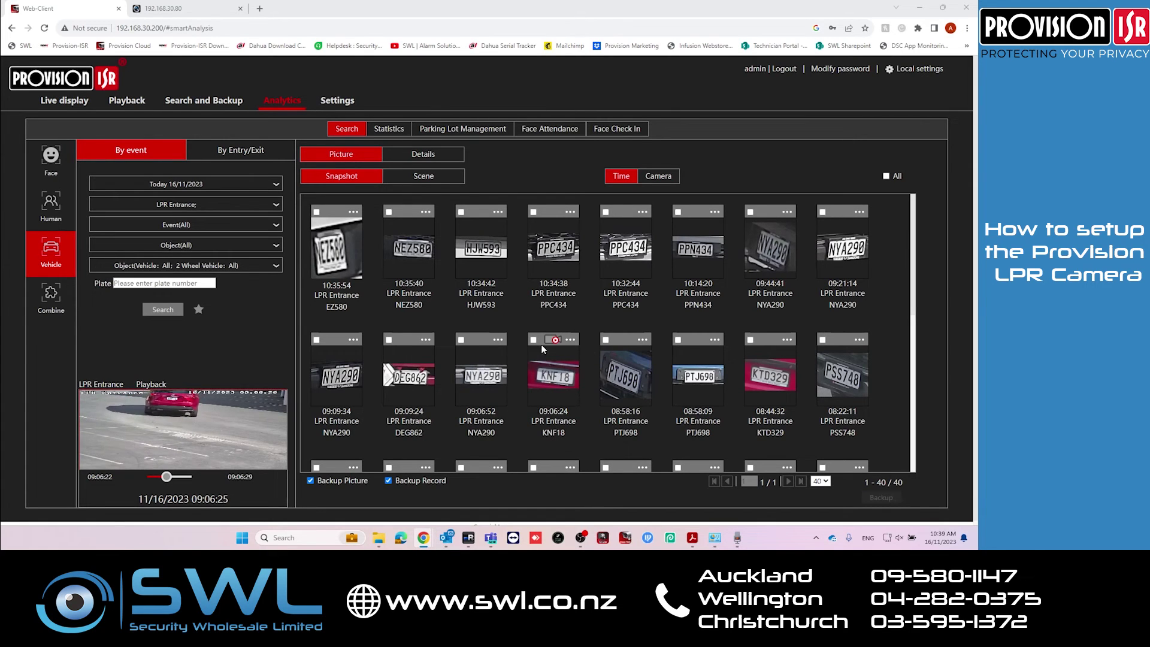
{"action": "left_click", "coordinate": [571, 340]}
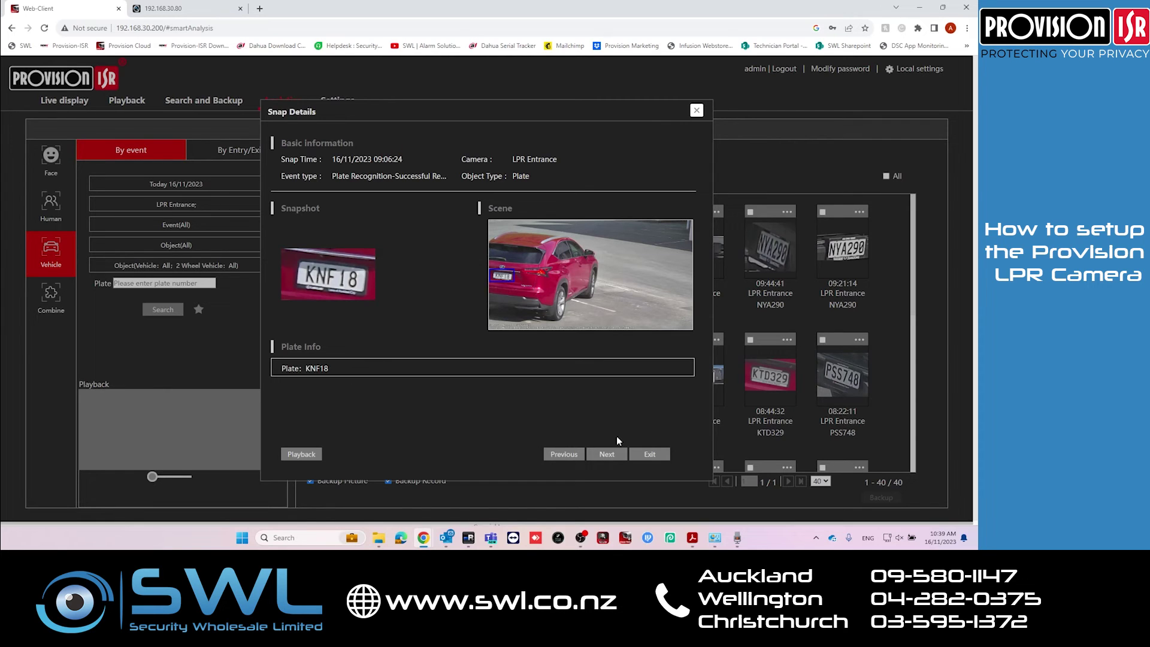
{"action": "left_click", "coordinate": [696, 112]}
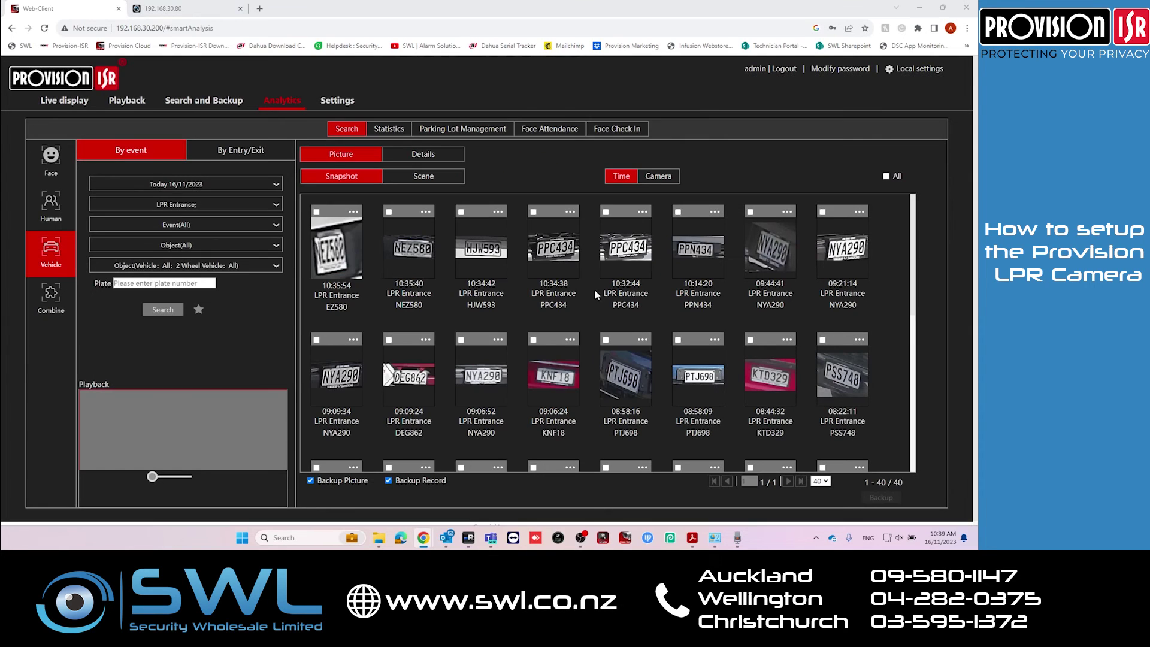
Back up the KNF18 capture locally as AVI and play the saved clip
{"action": "left_click", "coordinate": [532, 339]}
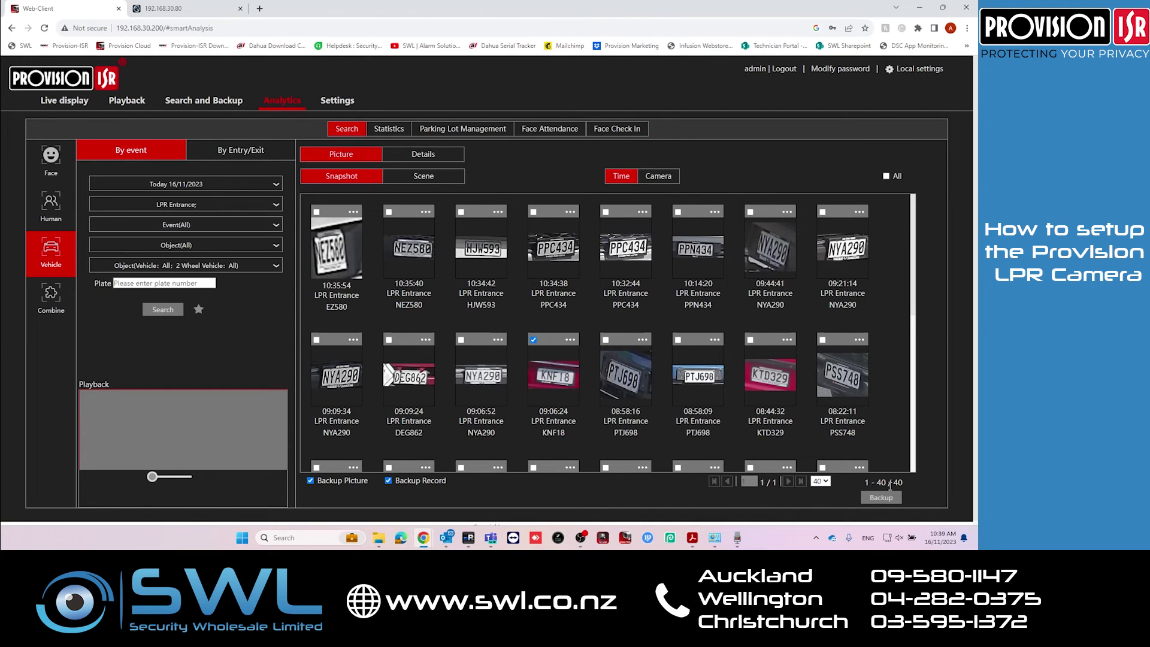
{"action": "left_click", "coordinate": [883, 497]}
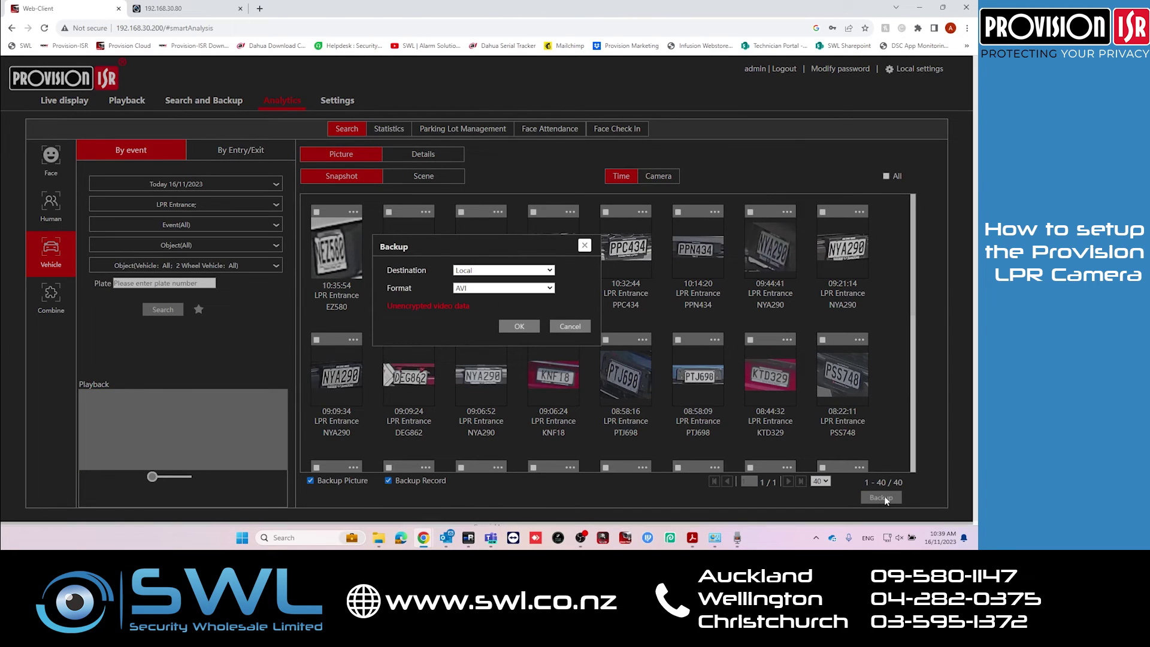
{"action": "left_click", "coordinate": [513, 327]}
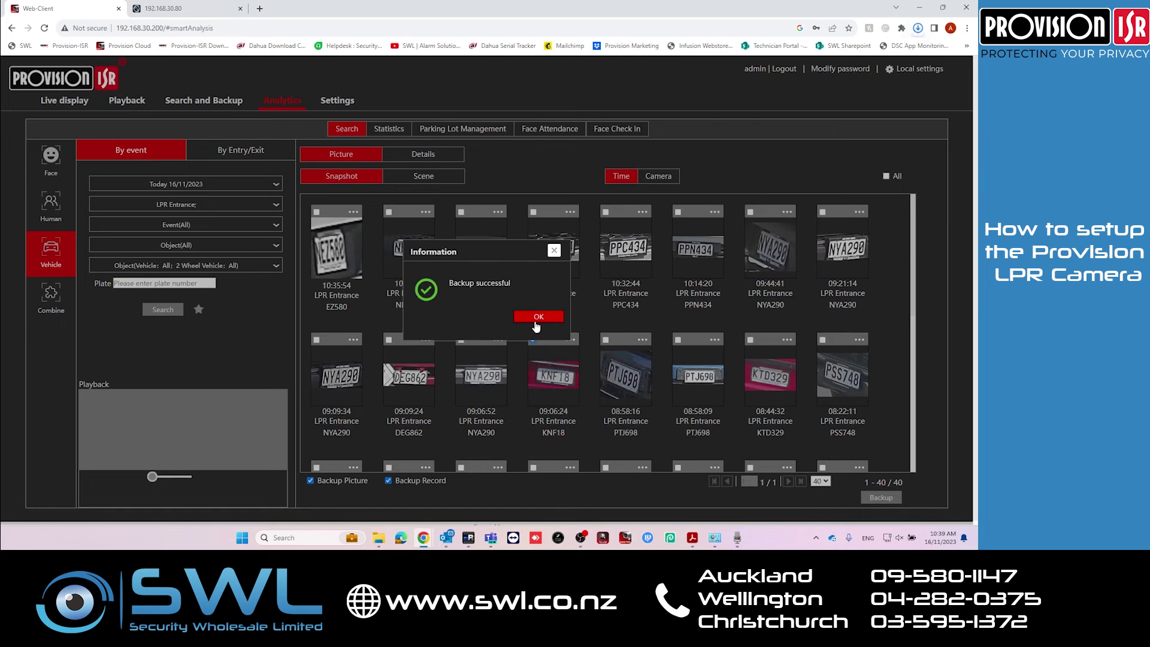
{"action": "left_click", "coordinate": [538, 317]}
{"action": "double_click", "coordinate": [520, 228]}
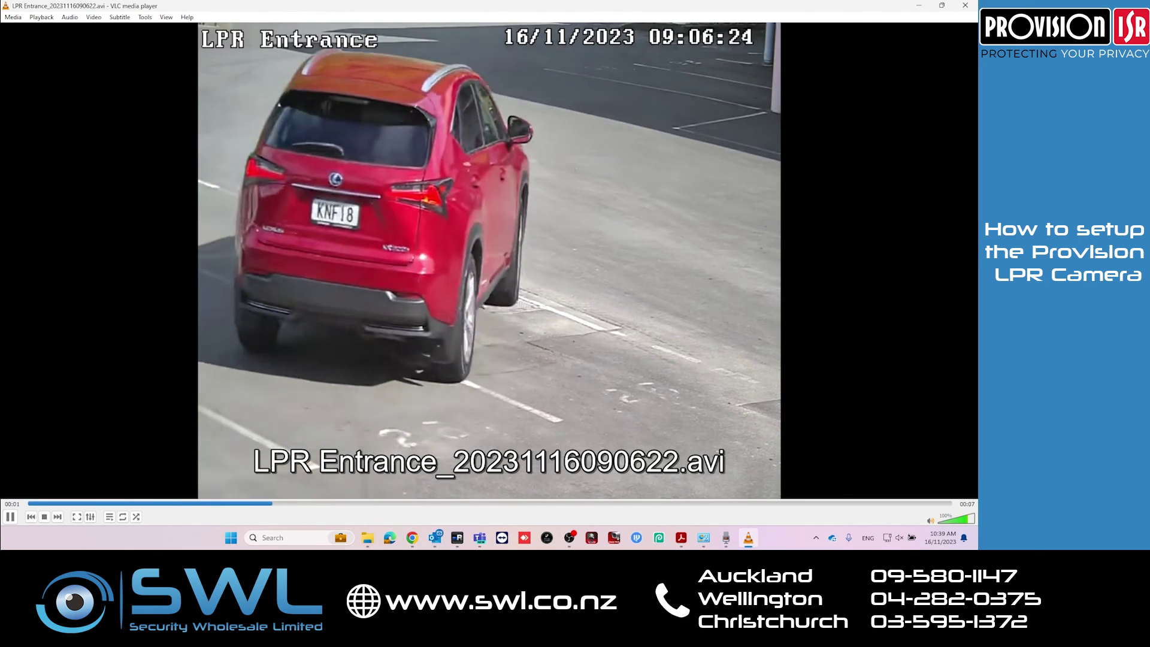
{"action": "left_click", "coordinate": [964, 6]}
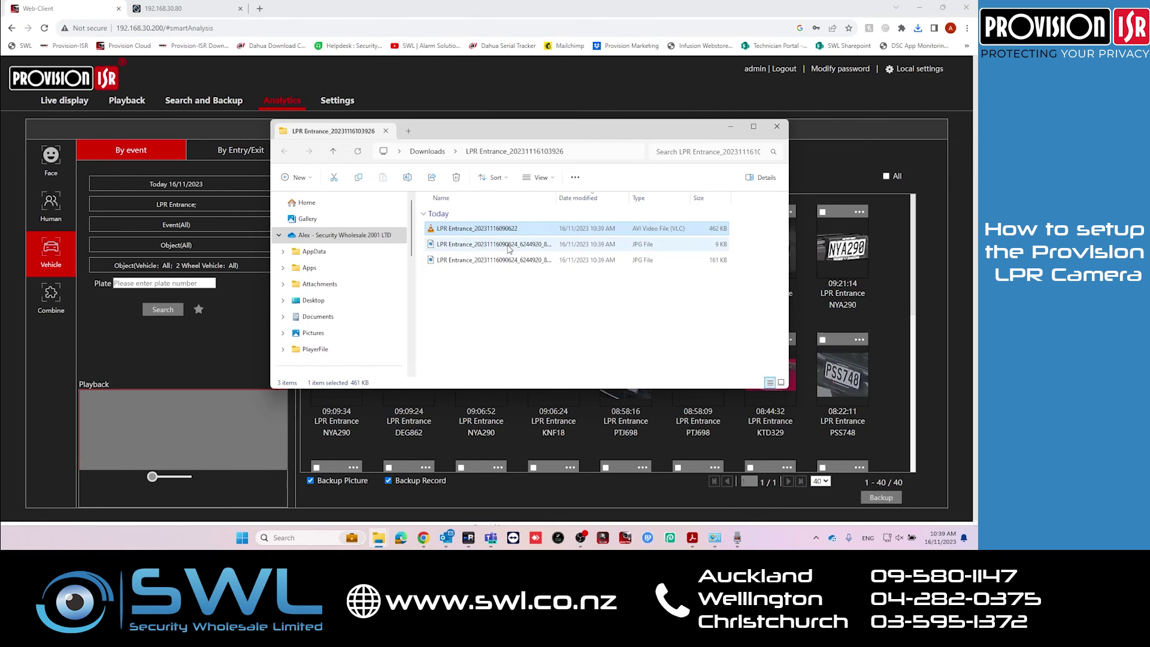
View the KNF18 plate close-up and the stamped full vehicle shot in Photos, then close the backup folder
{"action": "double_click", "coordinate": [508, 248]}
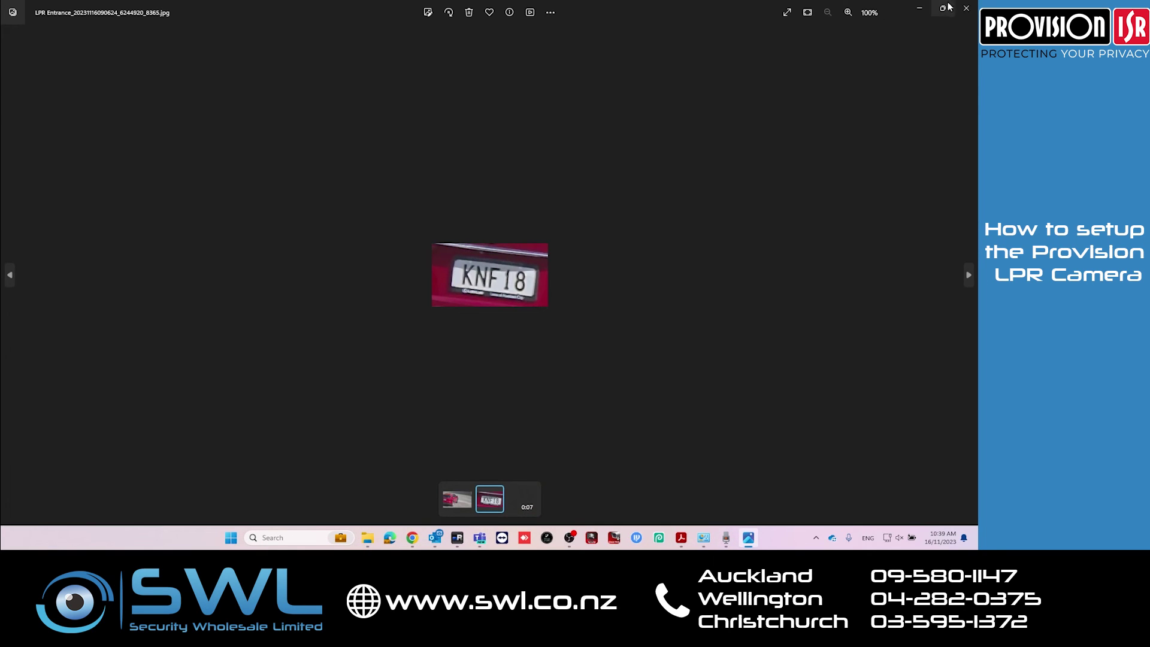
{"action": "left_click", "coordinate": [966, 8]}
{"action": "double_click", "coordinate": [494, 260]}
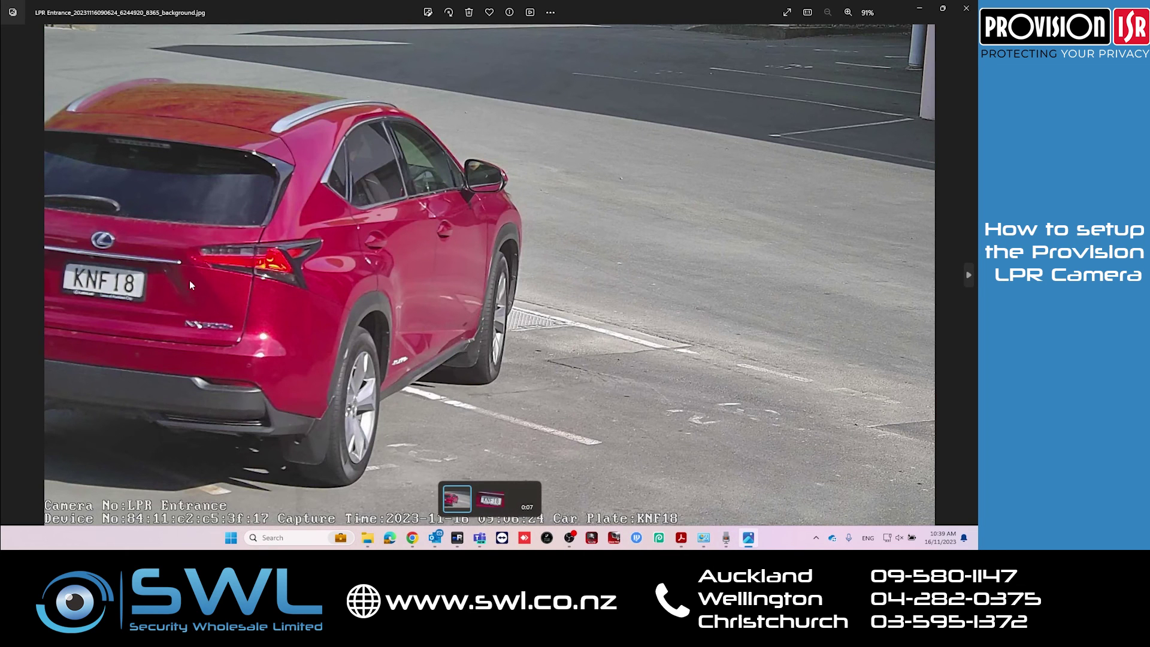
{"action": "left_click", "coordinate": [966, 8]}
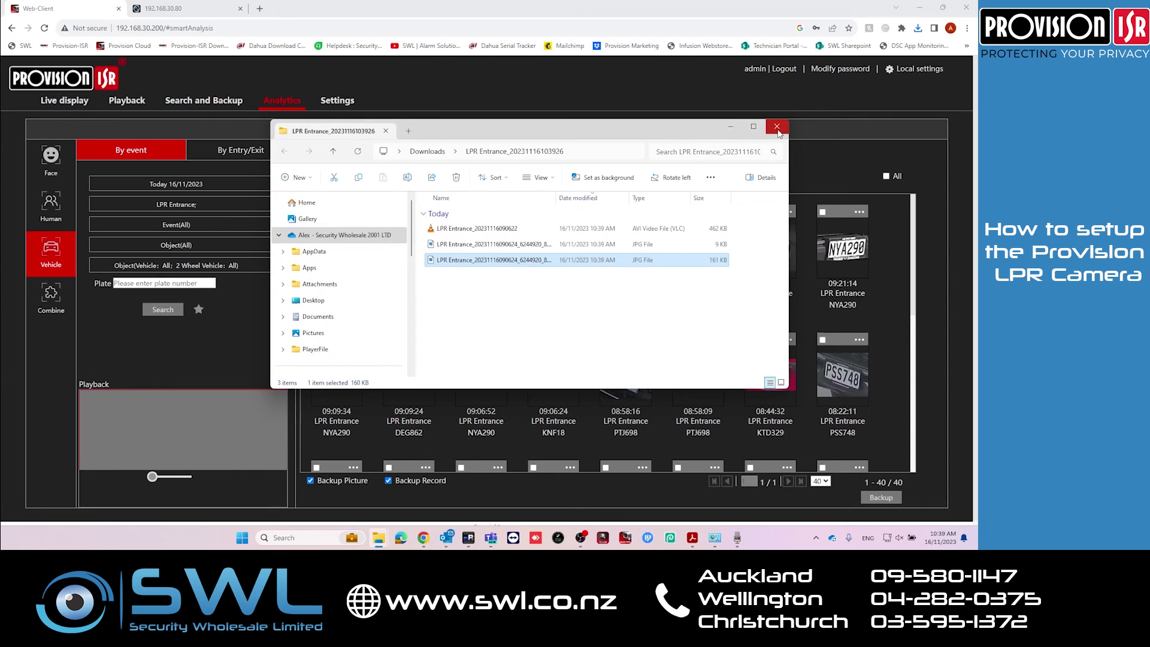
{"action": "left_click", "coordinate": [776, 127]}
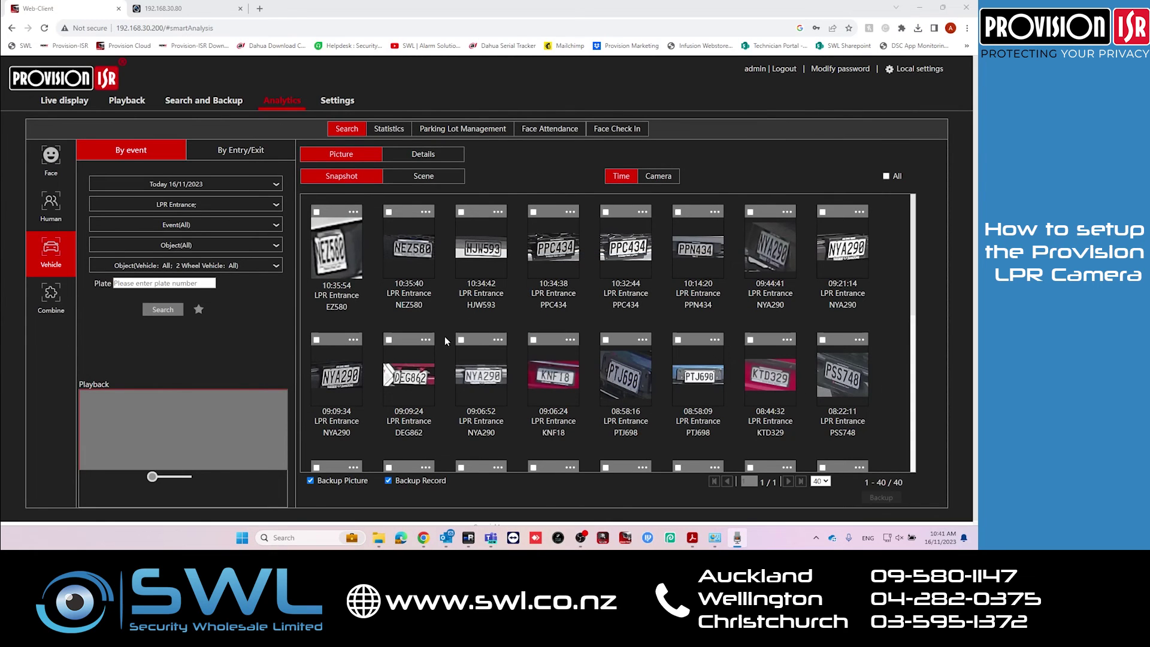
Search plates for 'JEU' and play back the single JEU460 capture from 08:02:54
{"action": "left_click", "coordinate": [149, 283]}
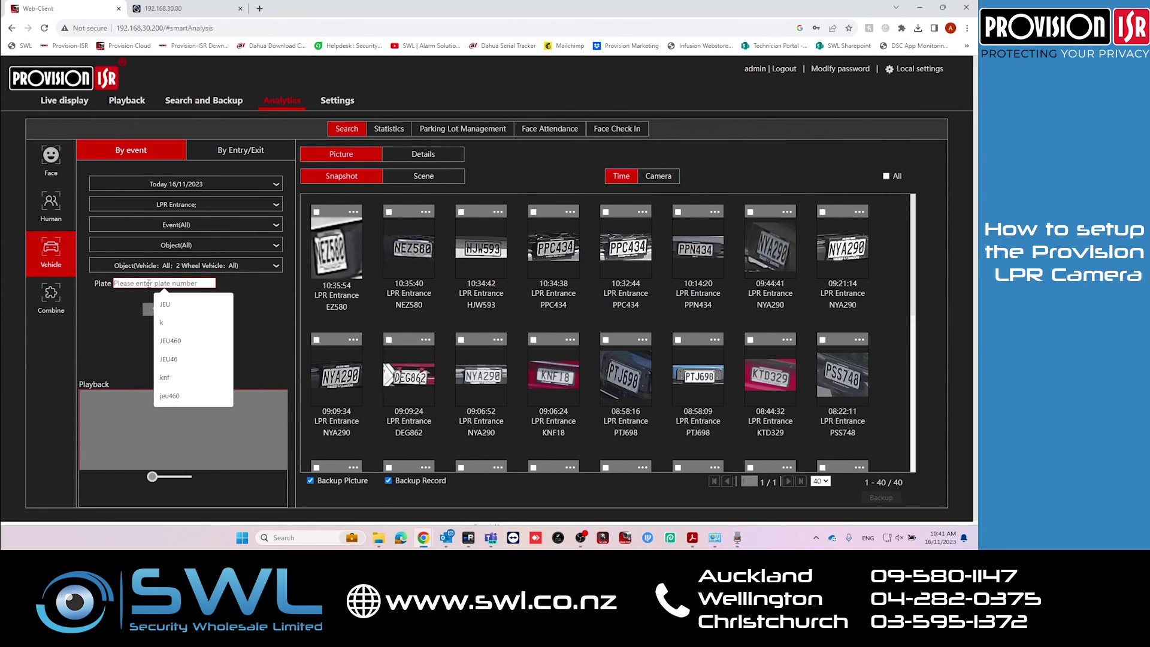
{"action": "type", "text": "J"}
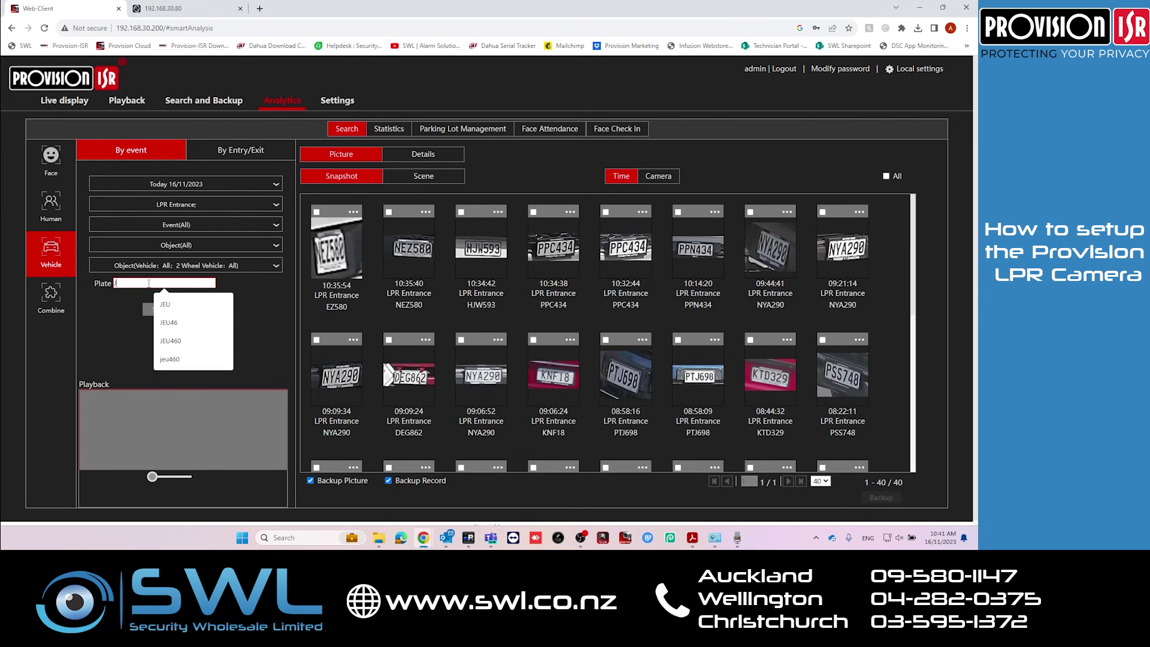
{"action": "type", "text": "EU"}
{"action": "left_click", "coordinate": [163, 311]}
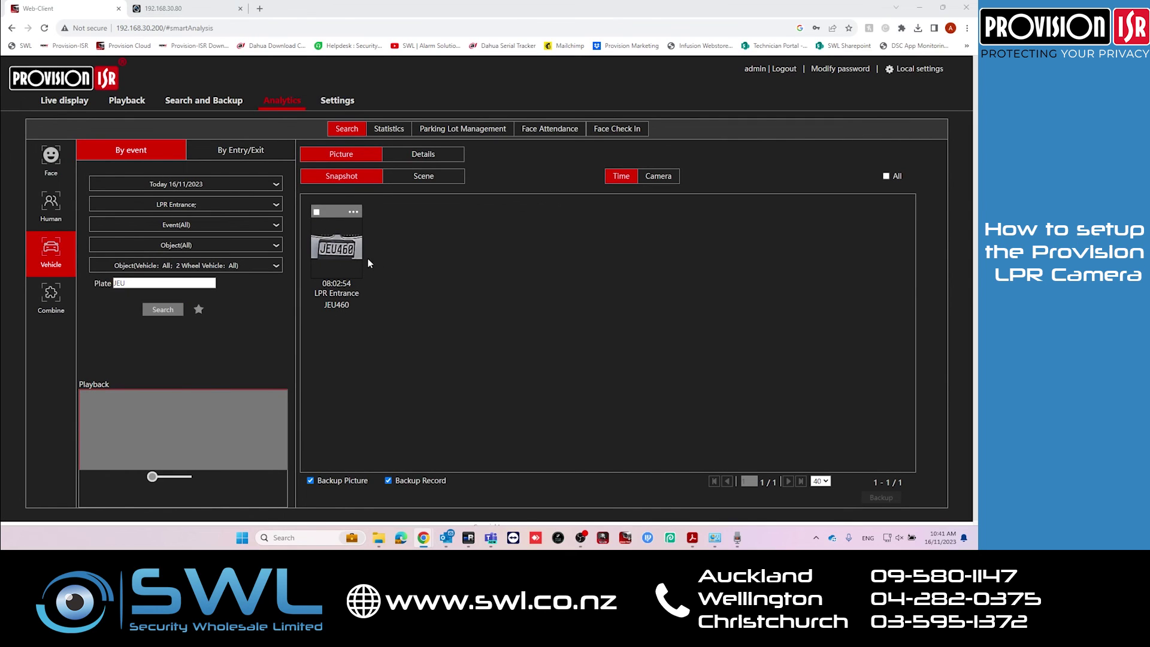
{"action": "left_click", "coordinate": [323, 235]}
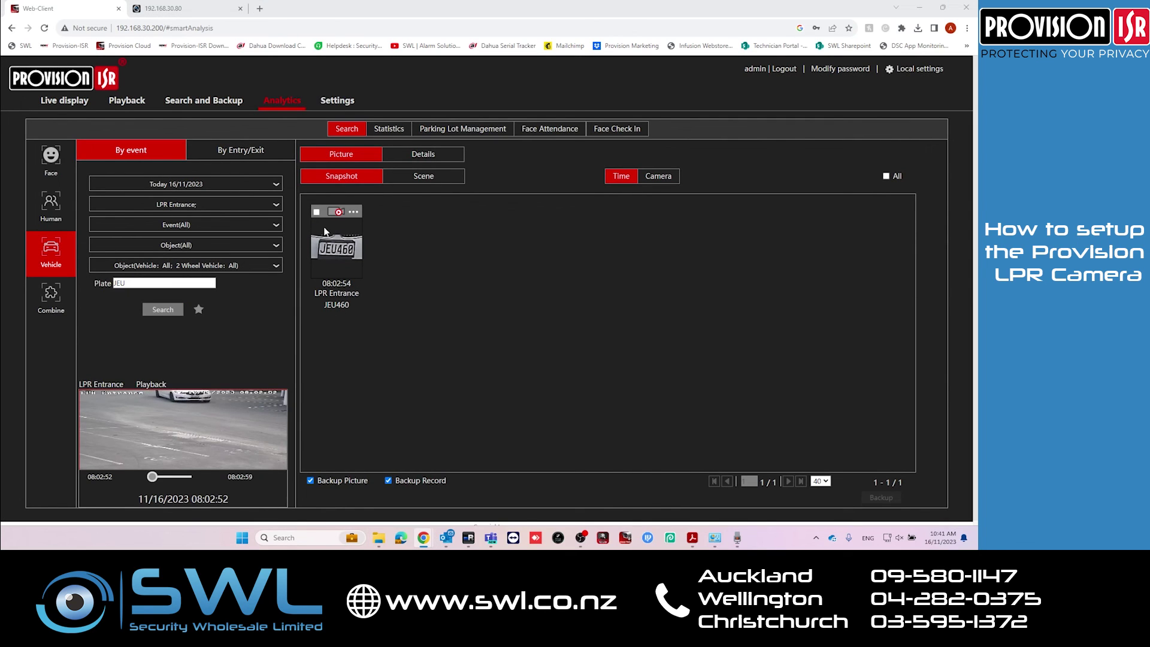